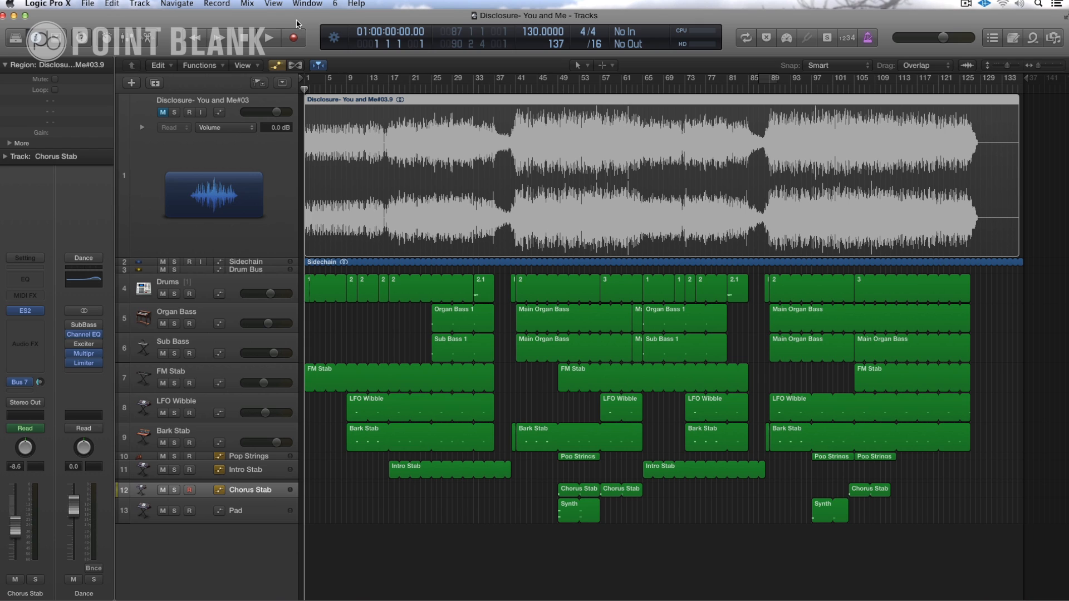
Solo the Disclosure reference track, audition its intro and several later sections, and mute the track again
{"action": "left_click", "coordinate": [176, 113]}
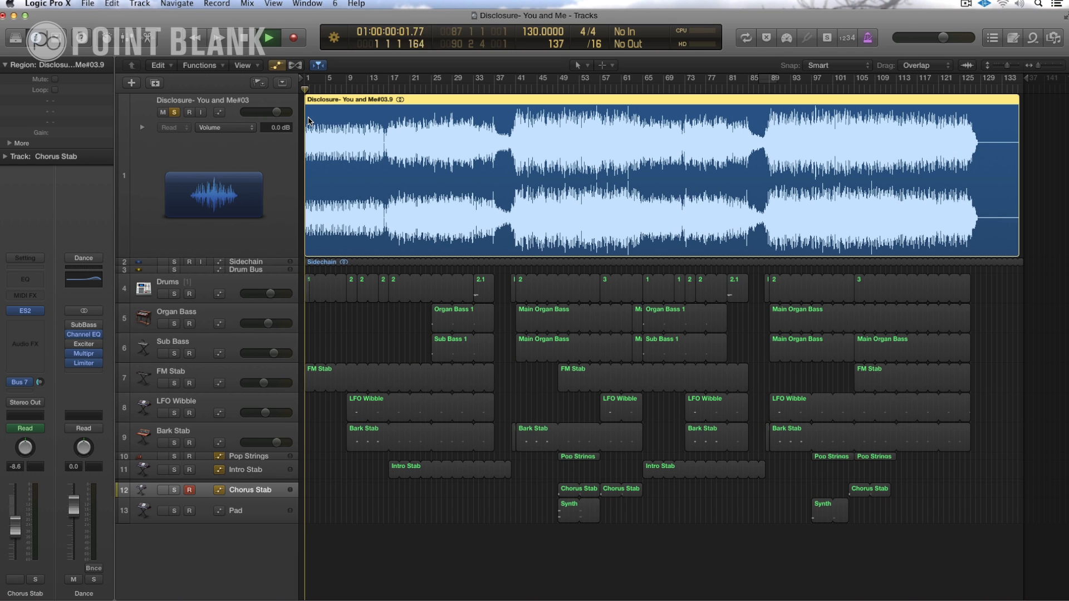
{"action": "key", "text": "space"}
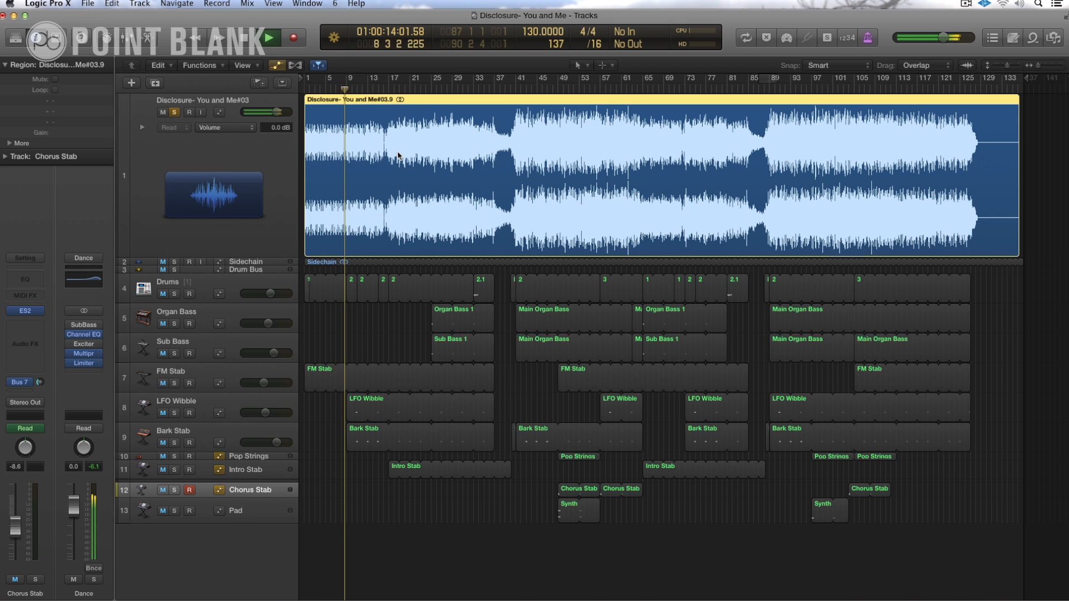
{"action": "left_click", "coordinate": [379, 91]}
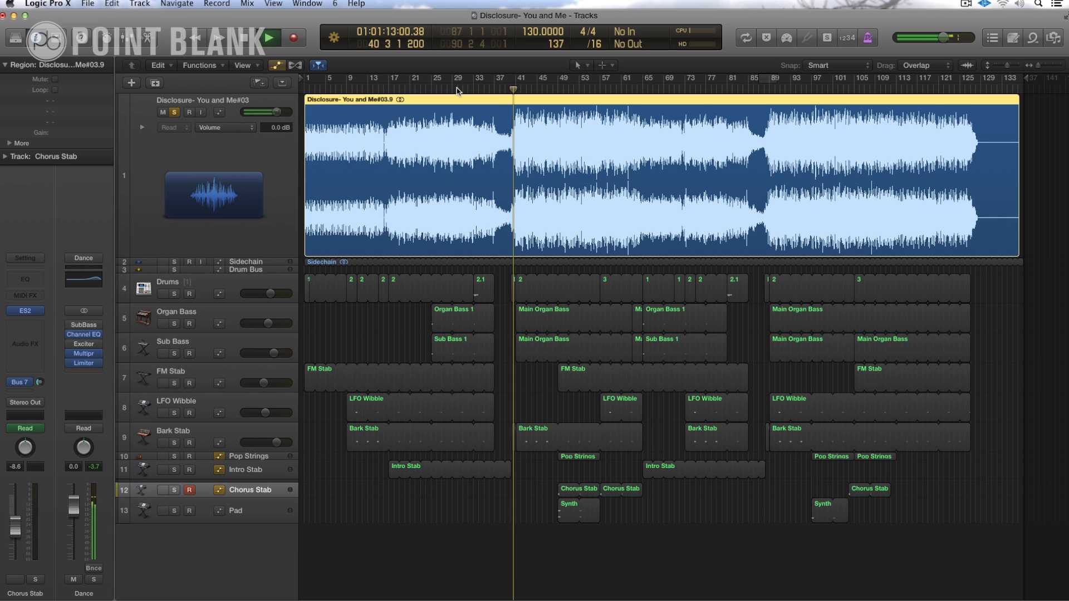
{"action": "left_click", "coordinate": [591, 91]}
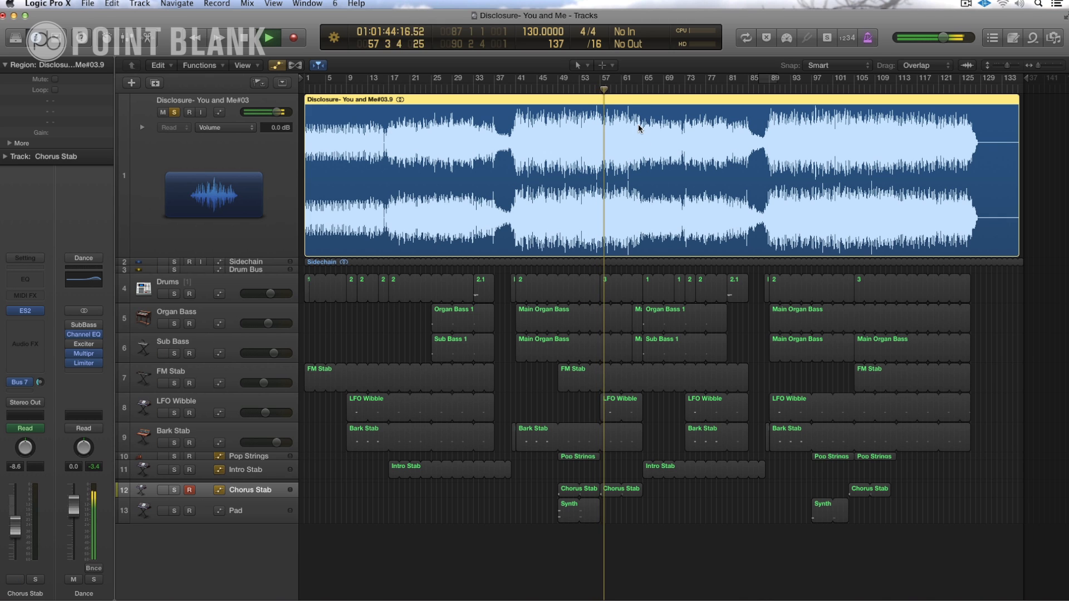
{"action": "left_click", "coordinate": [631, 91]}
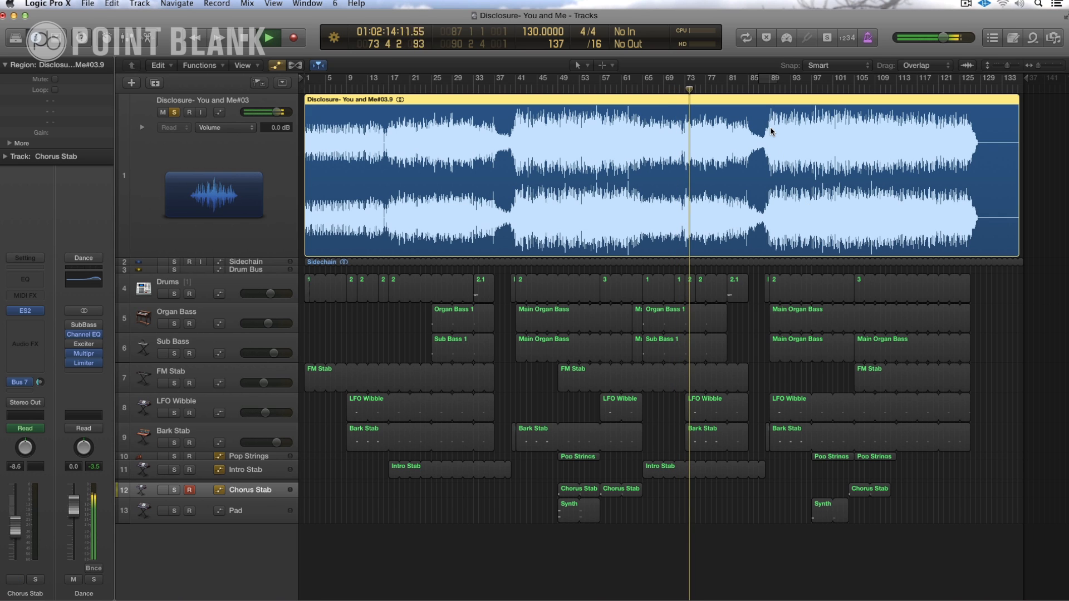
{"action": "left_click", "coordinate": [750, 90]}
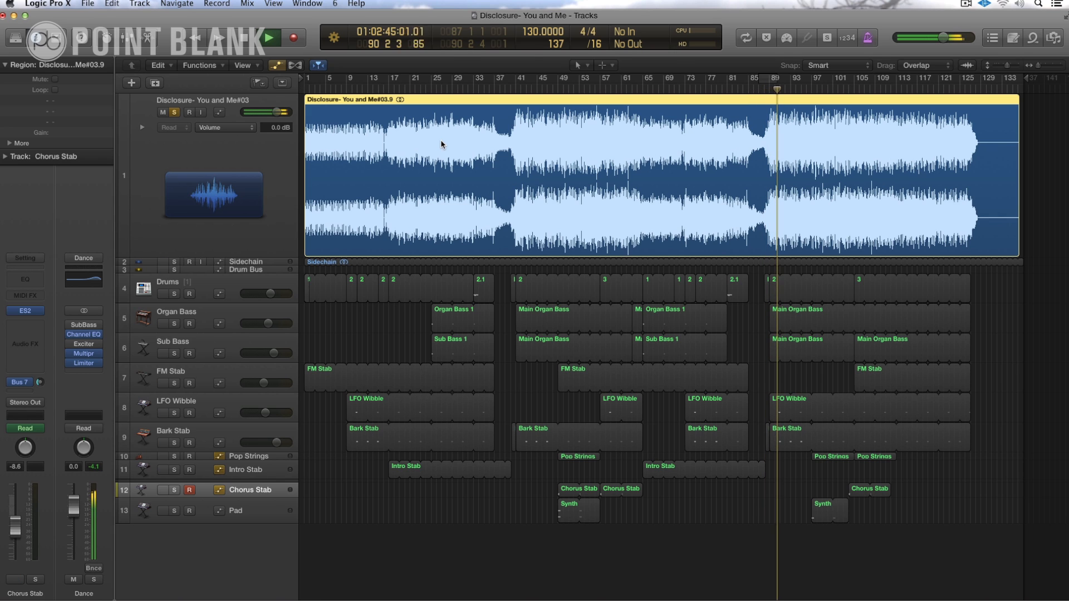
{"action": "left_click", "coordinate": [250, 43]}
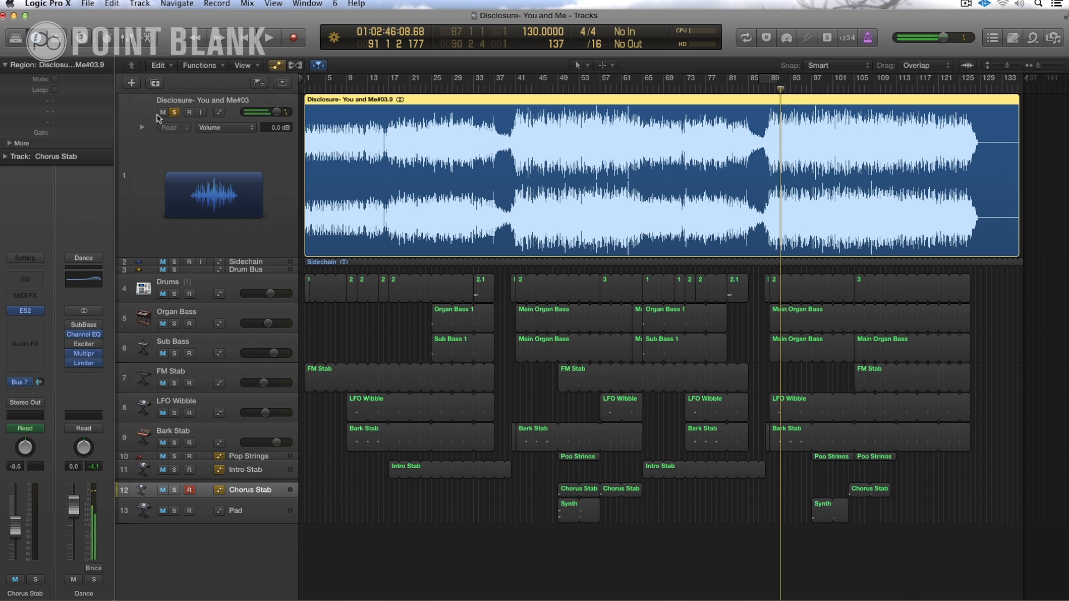
{"action": "left_click", "coordinate": [163, 113]}
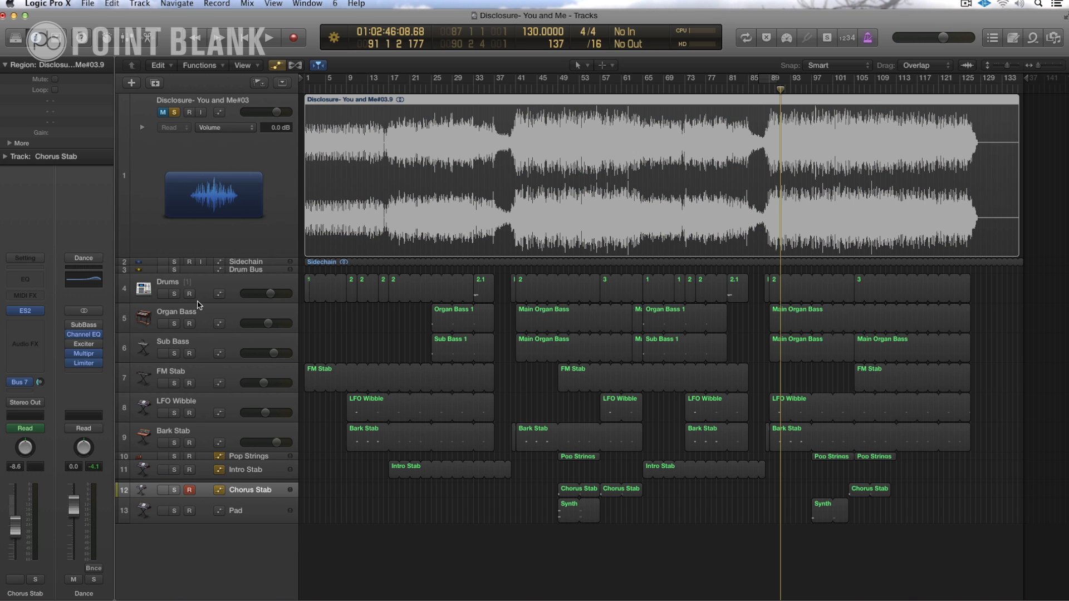
Open the Drums track's Ultrabeat instrument from the Mixer and move its window clear of the track headers
{"action": "left_click", "coordinate": [208, 284]}
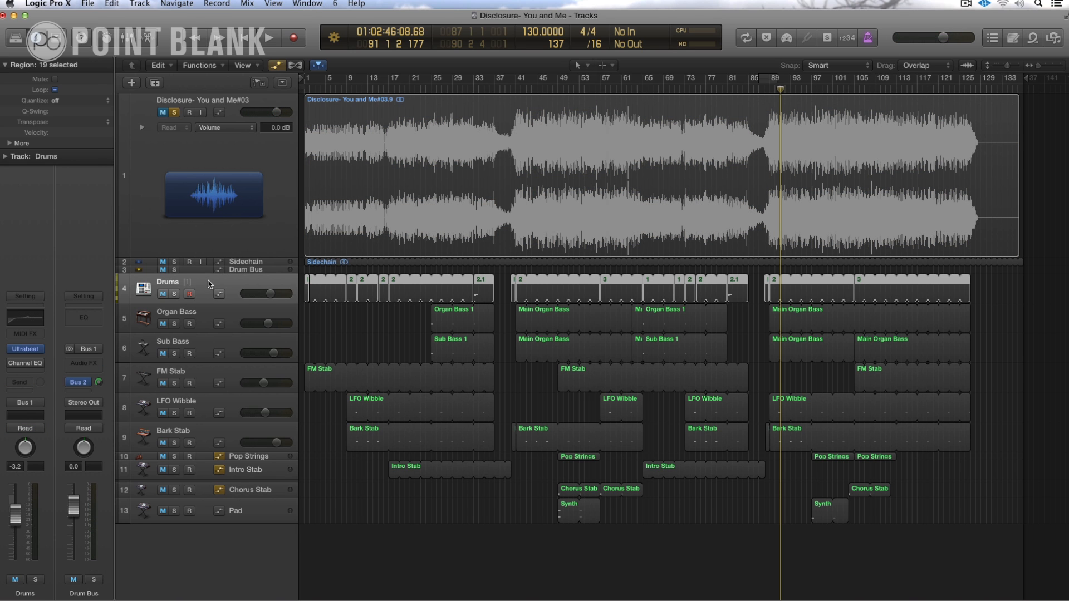
{"action": "key", "text": "x"}
{"action": "left_click", "coordinate": [86, 341]}
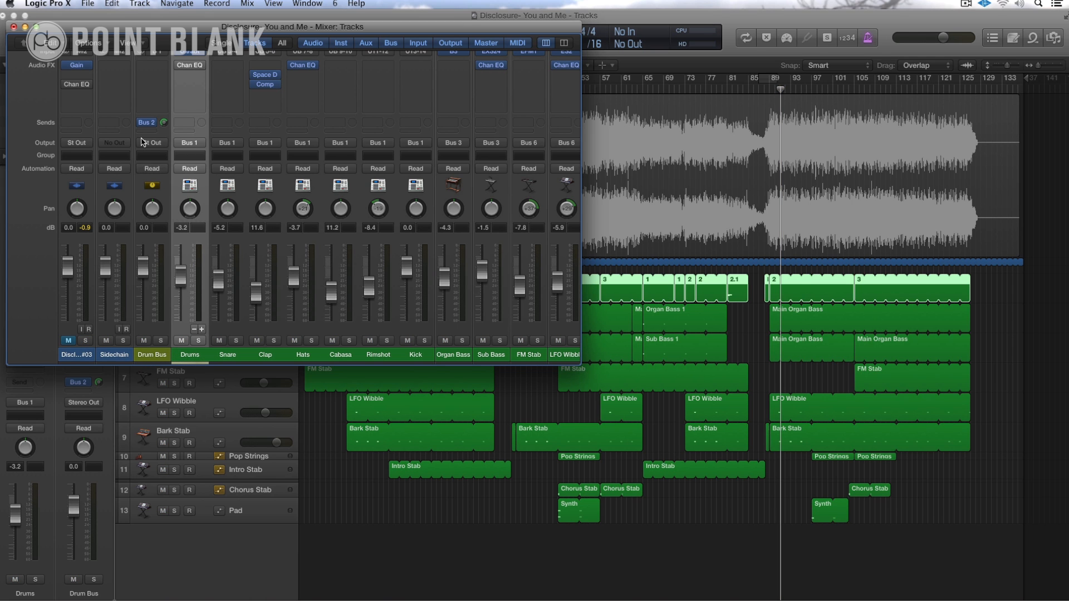
{"action": "left_click", "coordinate": [188, 53]}
{"action": "left_click_drag", "start_coordinate": [150, 31], "coordinate": [579, 110]}
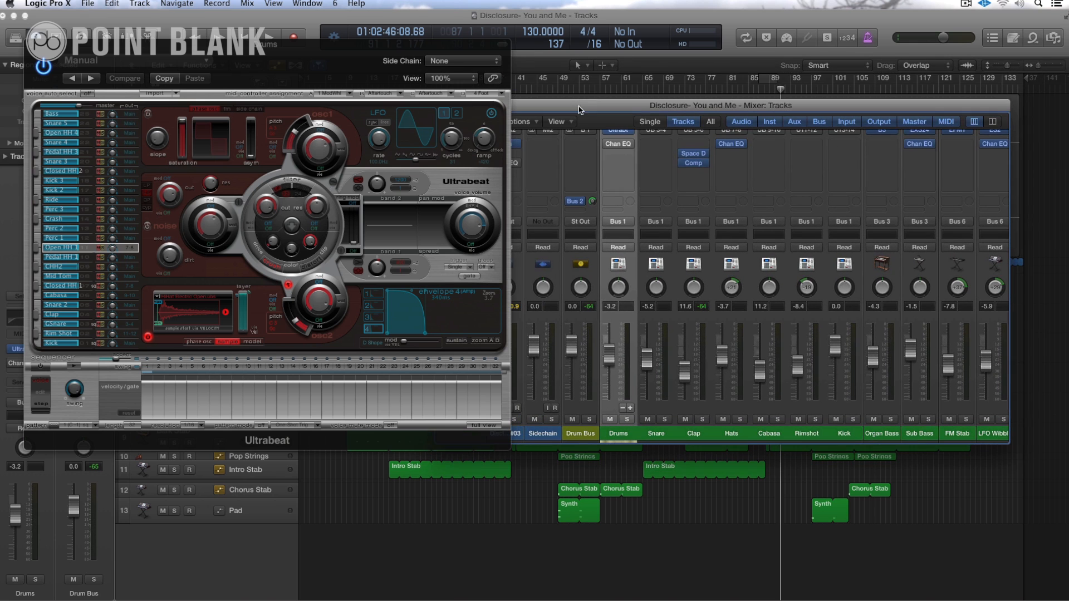
{"action": "left_click_drag", "start_coordinate": [203, 44], "coordinate": [560, 89]}
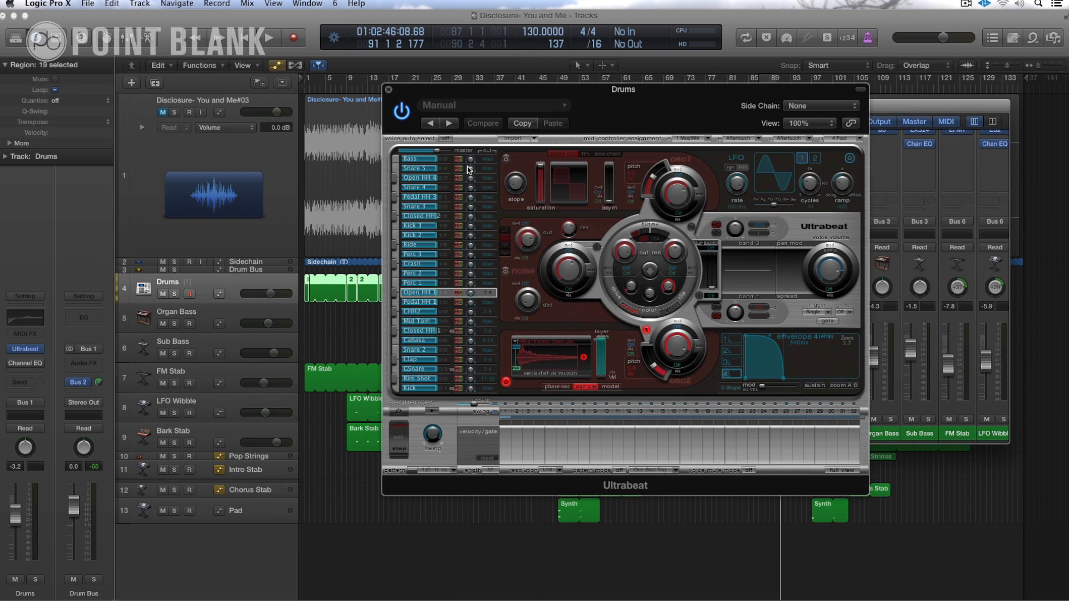
Solo the Drum Bus and play the drums from about bar 8, keeping the whole Ultrabeat window in view
{"action": "left_click", "coordinate": [175, 269]}
{"action": "key", "text": "space"}
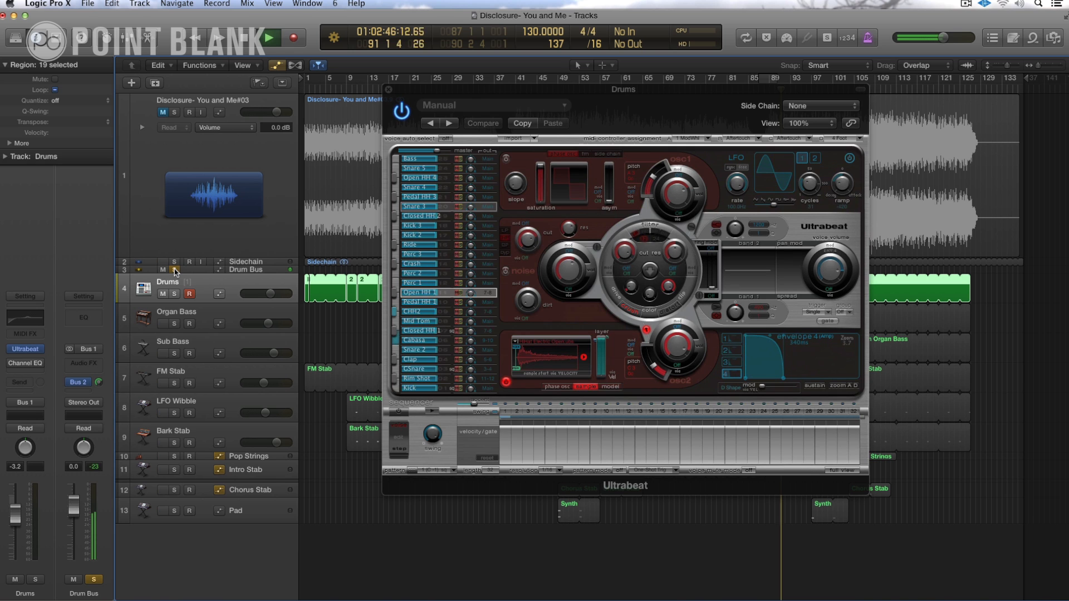
{"action": "left_click_drag", "start_coordinate": [432, 92], "coordinate": [533, 206]}
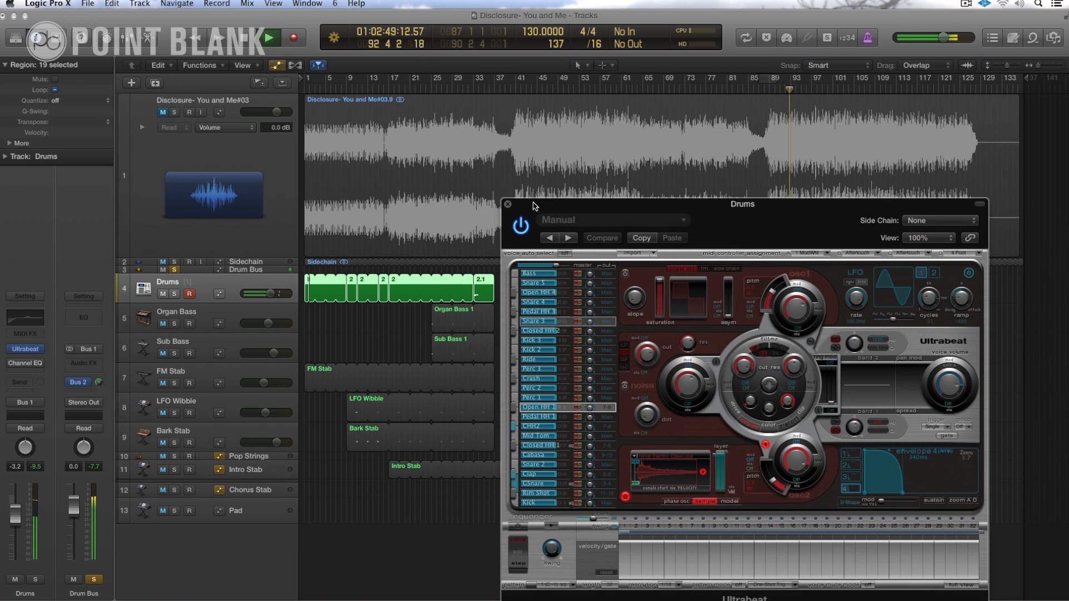
{"action": "left_click", "coordinate": [342, 91]}
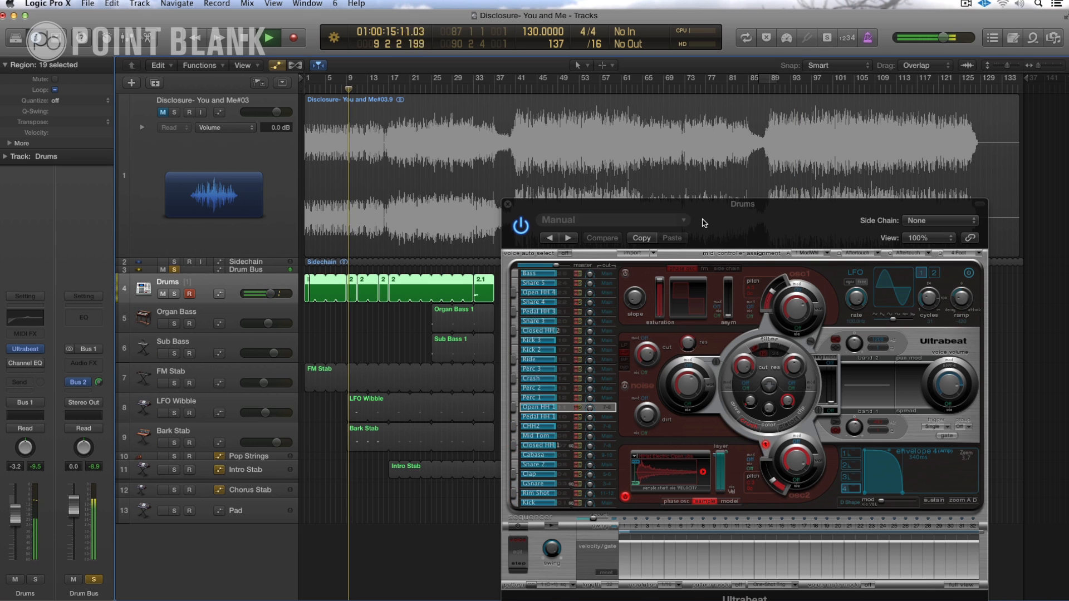
{"action": "left_click_drag", "start_coordinate": [702, 204], "coordinate": [647, 123]}
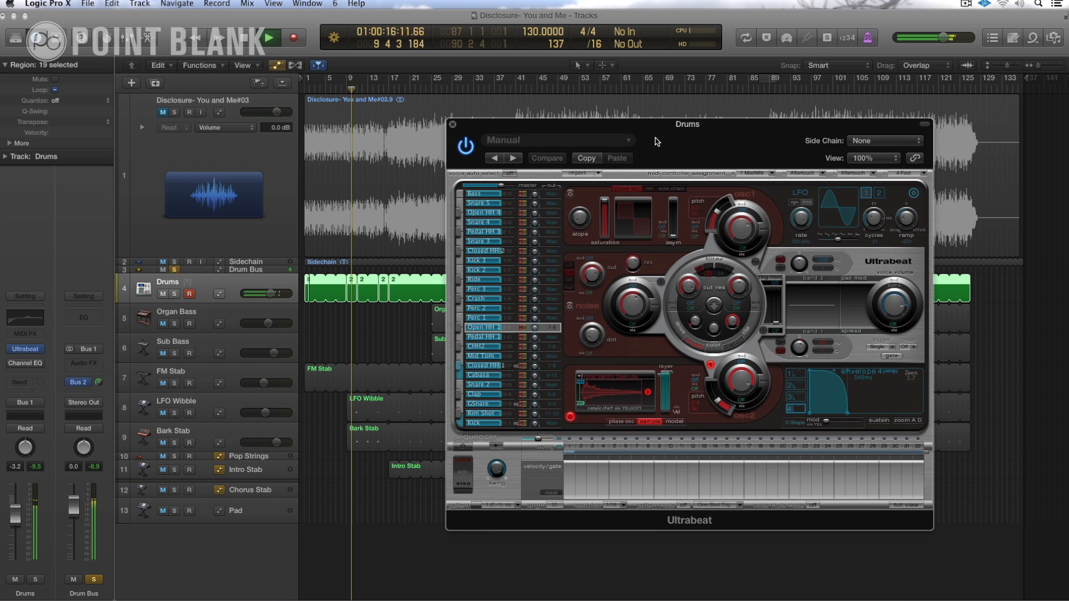
Examine the Kick and GSnare voices in Ultrabeat during playback, and move its window below the Drums regions
{"action": "left_click", "coordinate": [489, 424]}
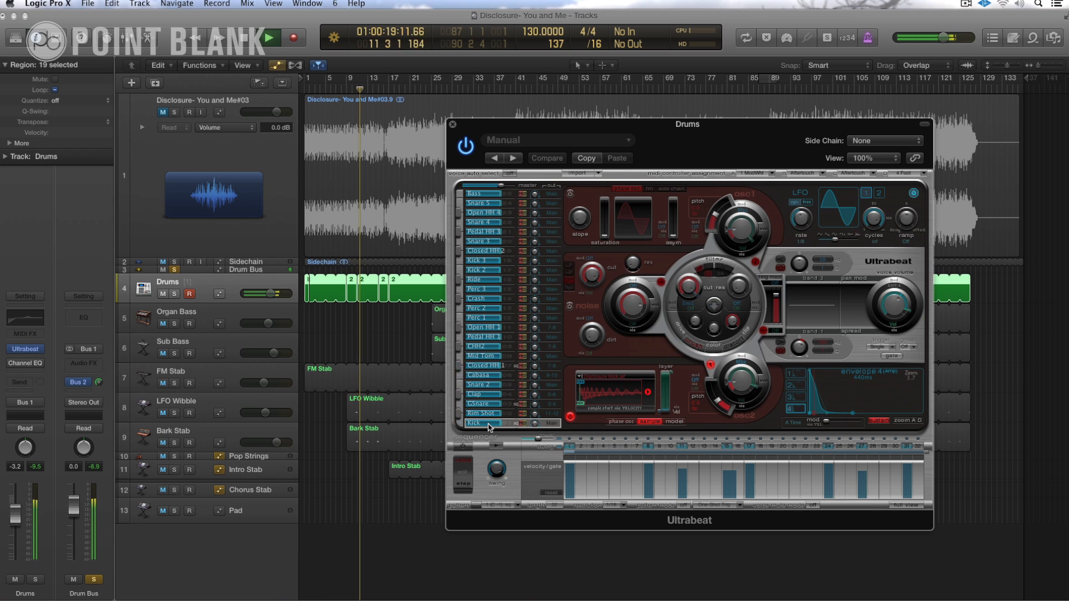
{"action": "left_click", "coordinate": [475, 404]}
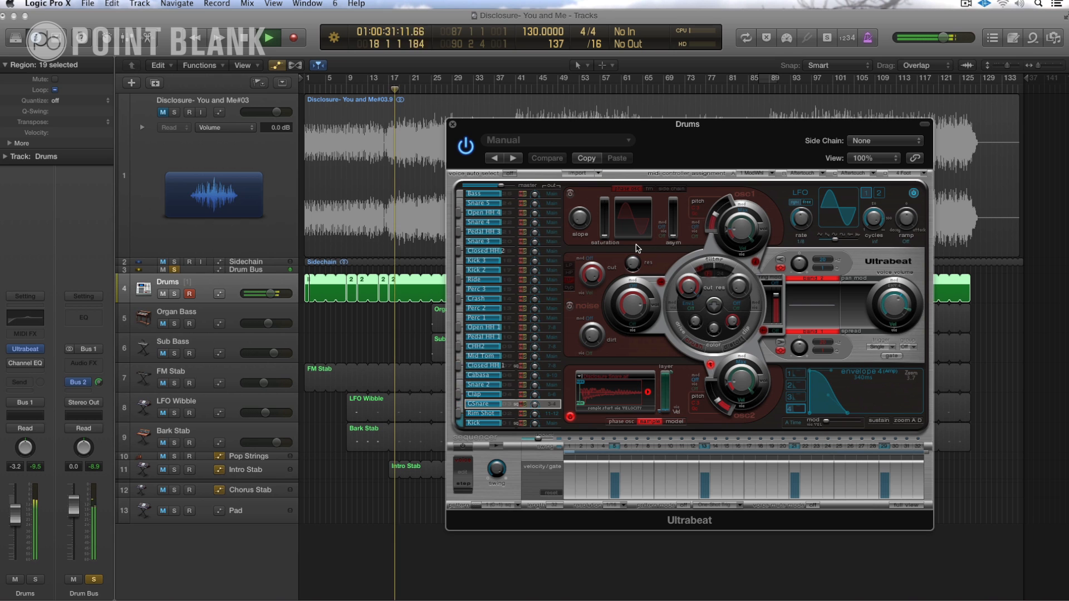
{"action": "key", "text": "super+2"}
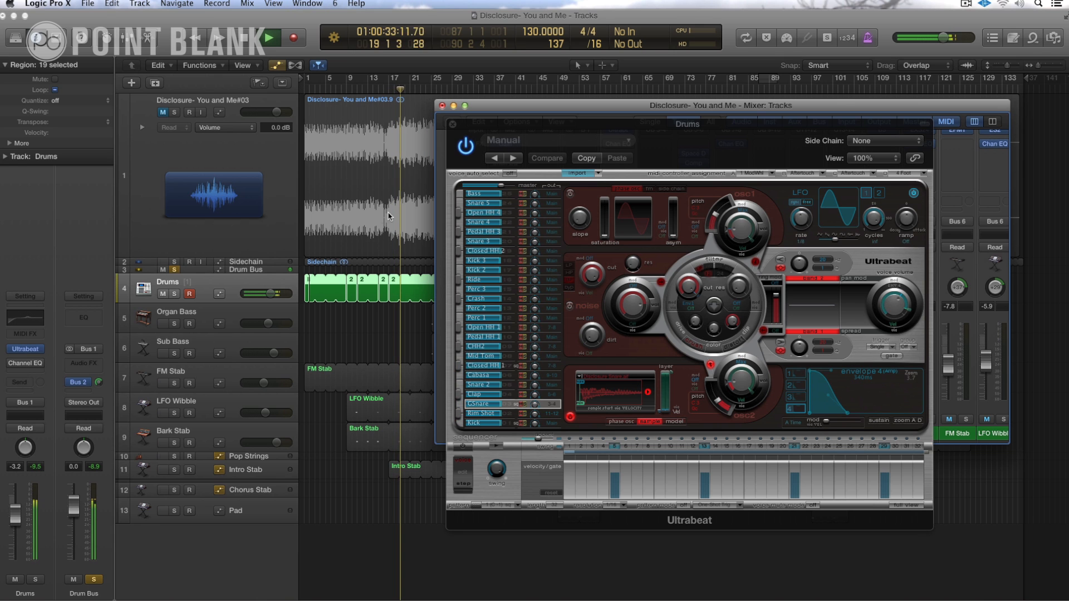
{"action": "left_click", "coordinate": [224, 280]}
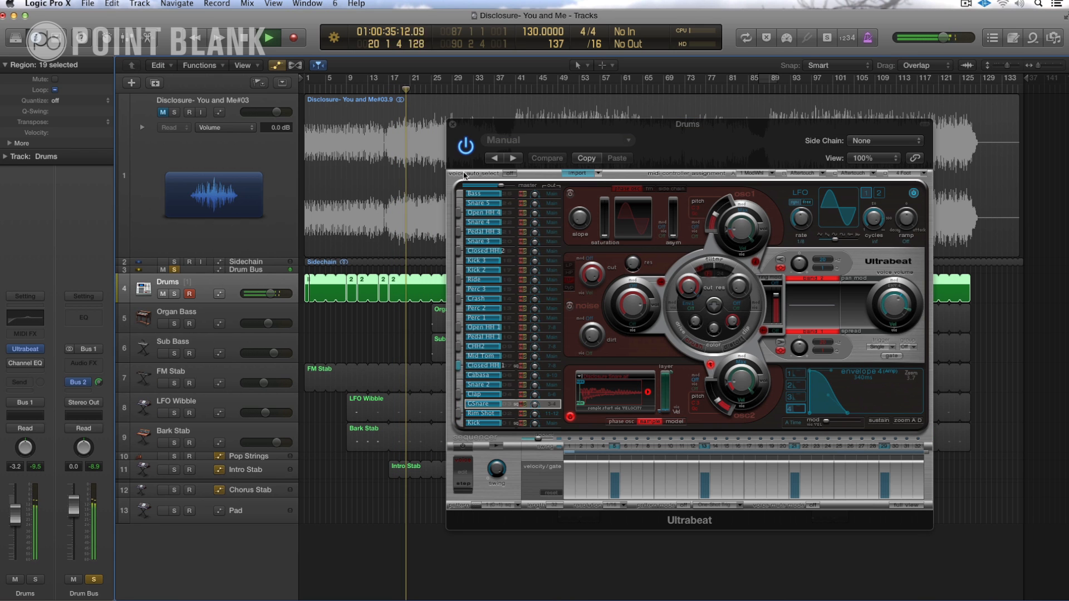
{"action": "left_click_drag", "start_coordinate": [538, 124], "coordinate": [537, 374]}
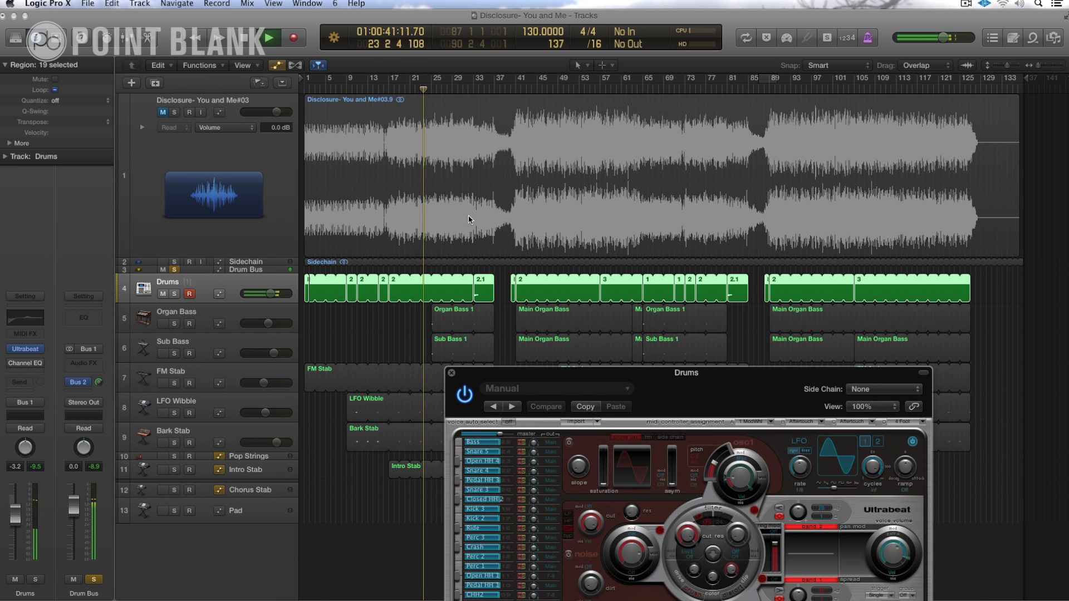
Audition the drums from about bars 33 and 39, and check the Clap voice in Ultrabeat before closing it
{"action": "left_click", "coordinate": [475, 89]}
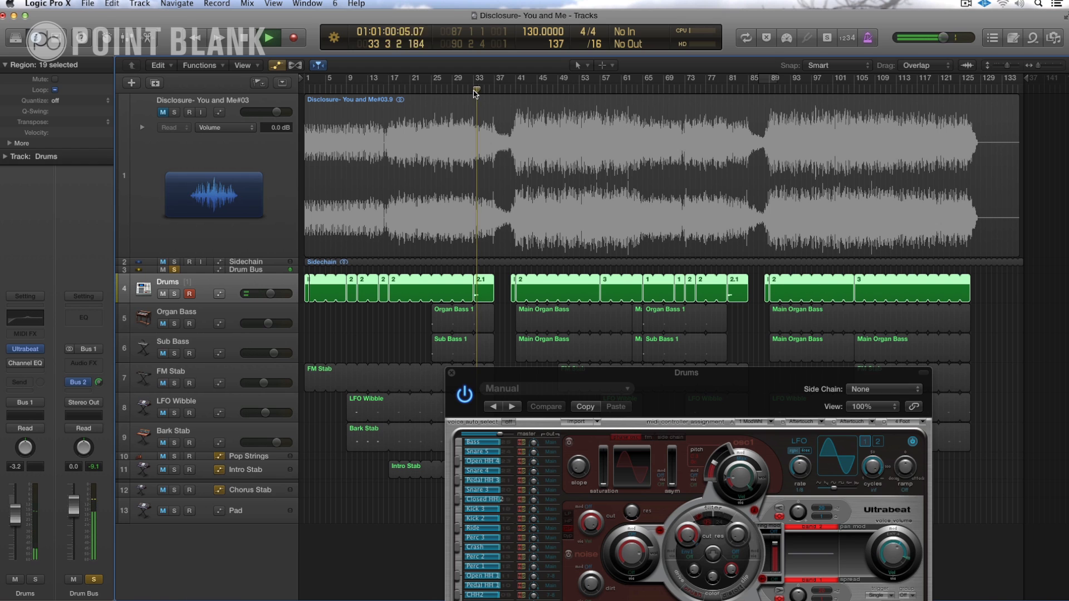
{"action": "left_click", "coordinate": [511, 89]}
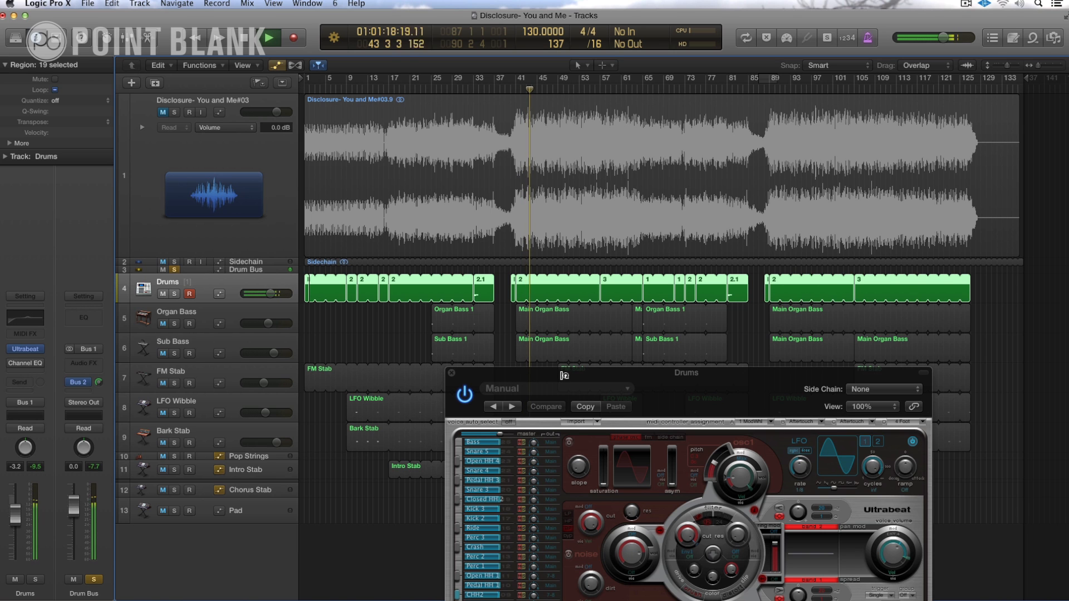
{"action": "left_click_drag", "start_coordinate": [743, 383], "coordinate": [806, 228]}
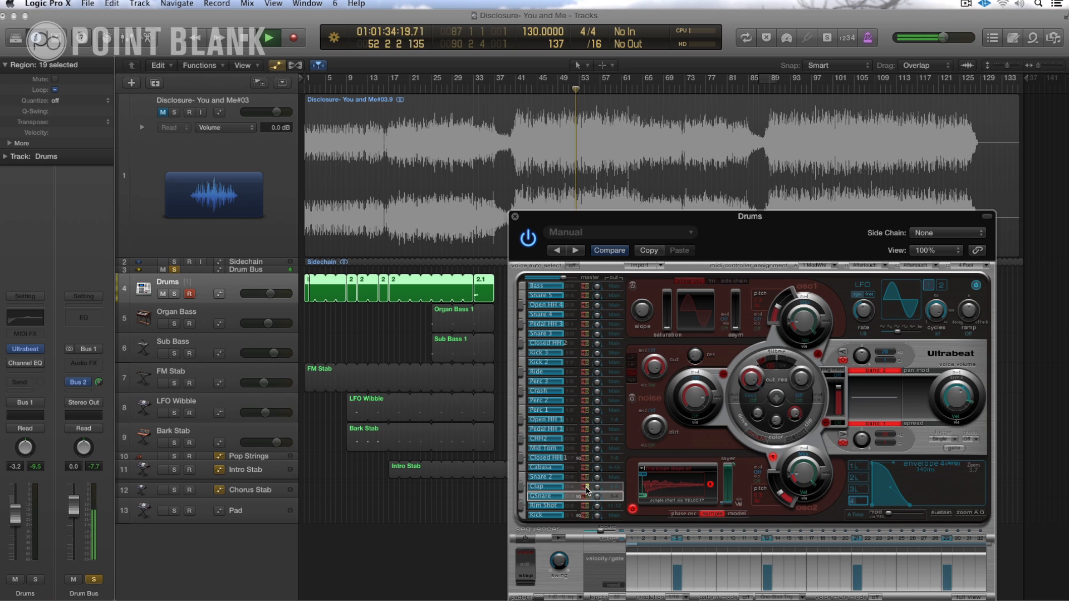
{"action": "left_click", "coordinate": [515, 217]}
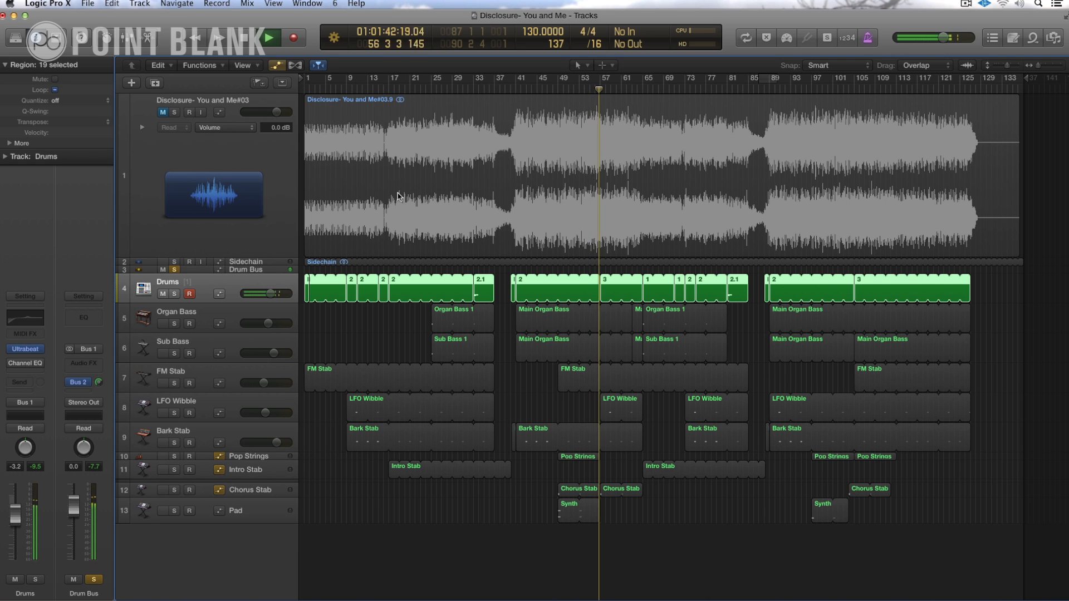
Play from about bar 23 and cycle the first Organ Bass 1 section between bars 25 and 37
{"action": "left_click", "coordinate": [421, 89]}
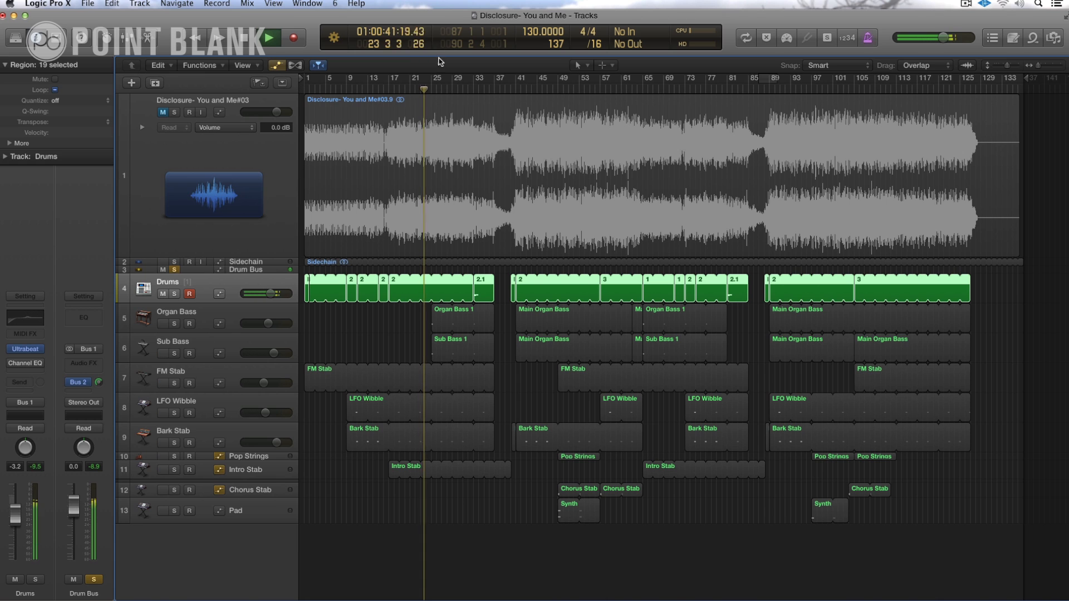
{"action": "left_click", "coordinate": [439, 319]}
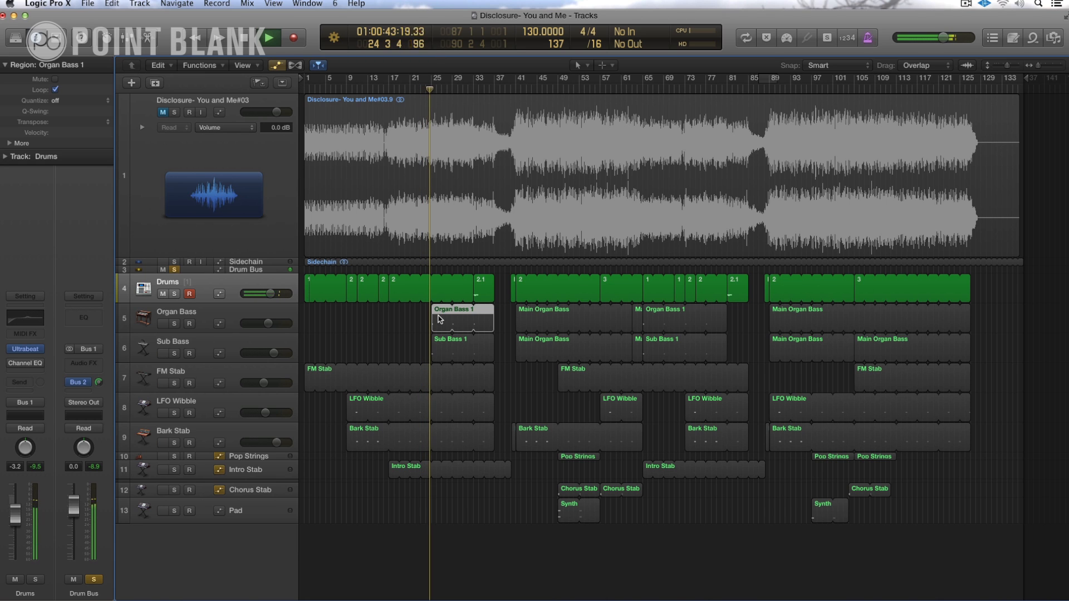
{"action": "left_click", "coordinate": [462, 80]}
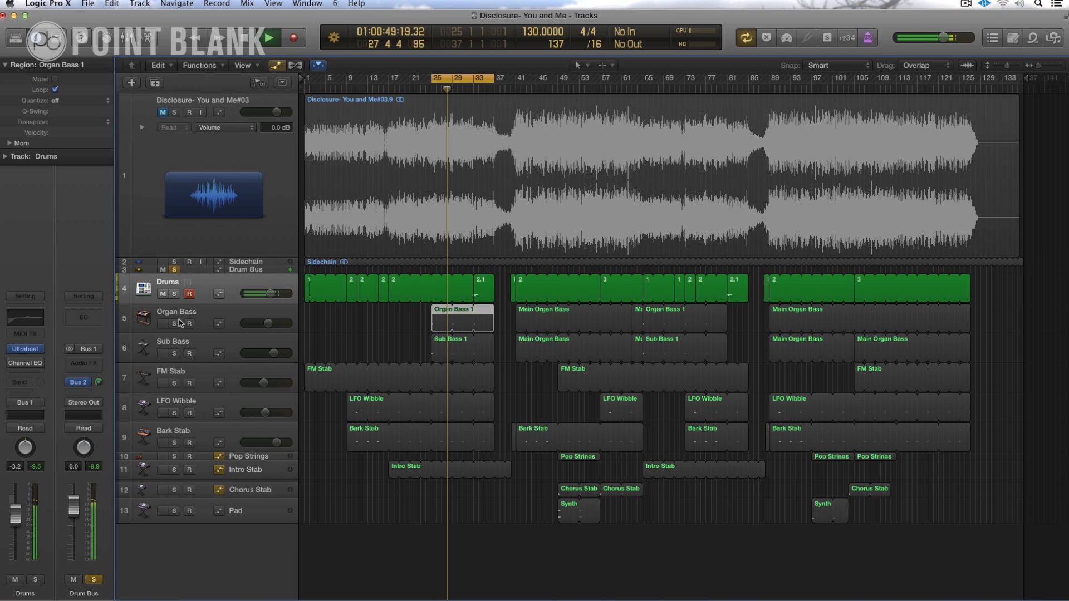
Unsolo the Drum Bus and mute all tracks from FM Stab down to Pad, leaving the drums and basses playing
{"action": "left_click", "coordinate": [175, 270]}
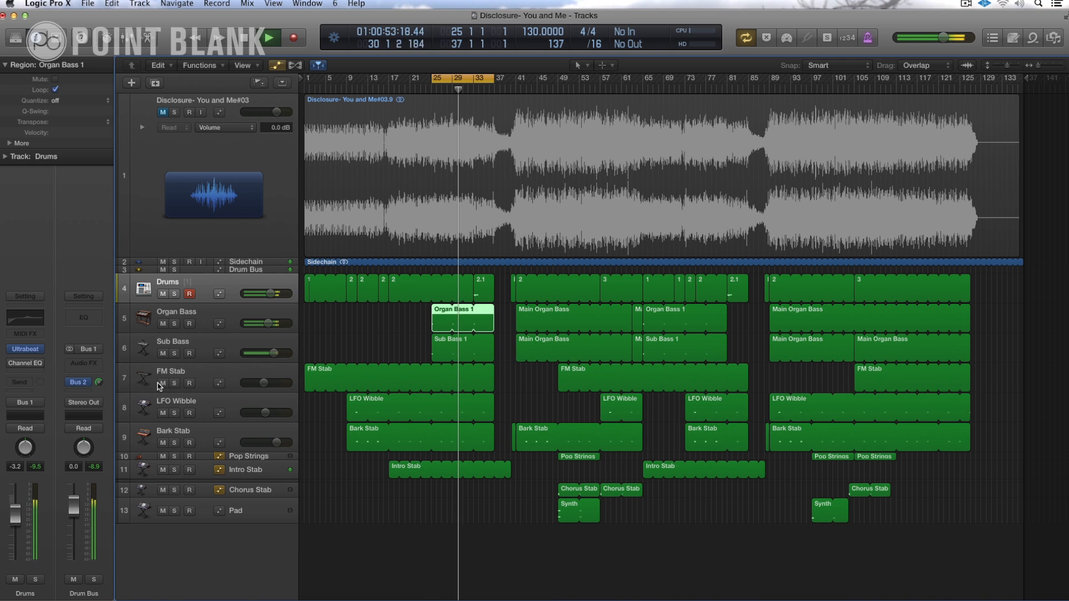
{"action": "left_click_drag", "start_coordinate": [163, 383], "coordinate": [162, 510]}
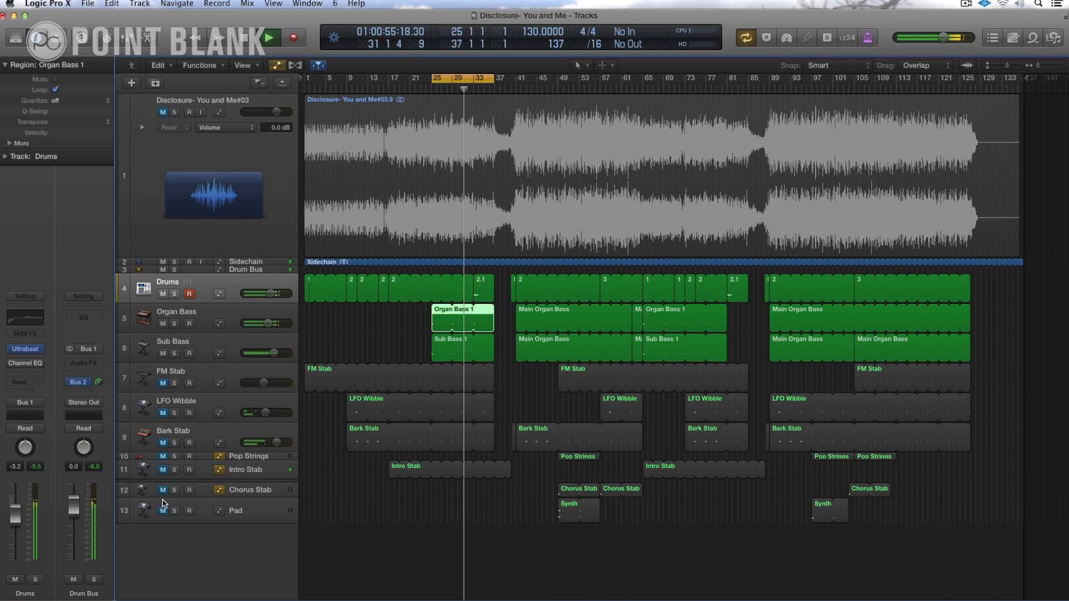
Mute the Sub Bass and show the Organ Bass channel's instrument and effects in the Mixer, with its window moved over the arrangement
{"action": "left_click", "coordinate": [201, 317]}
{"action": "left_click", "coordinate": [203, 355]}
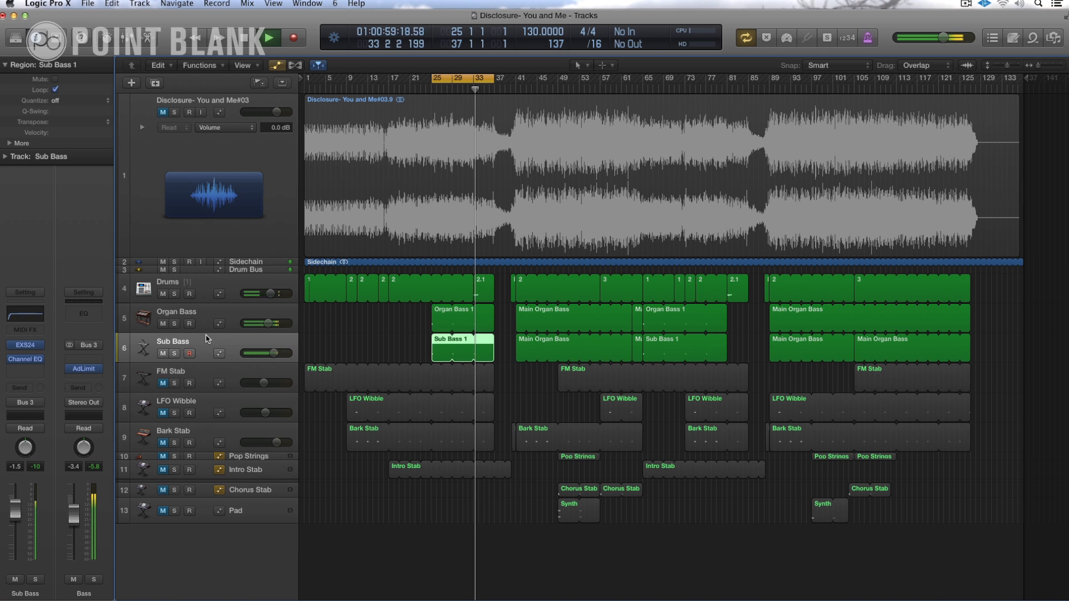
{"action": "left_click", "coordinate": [209, 317]}
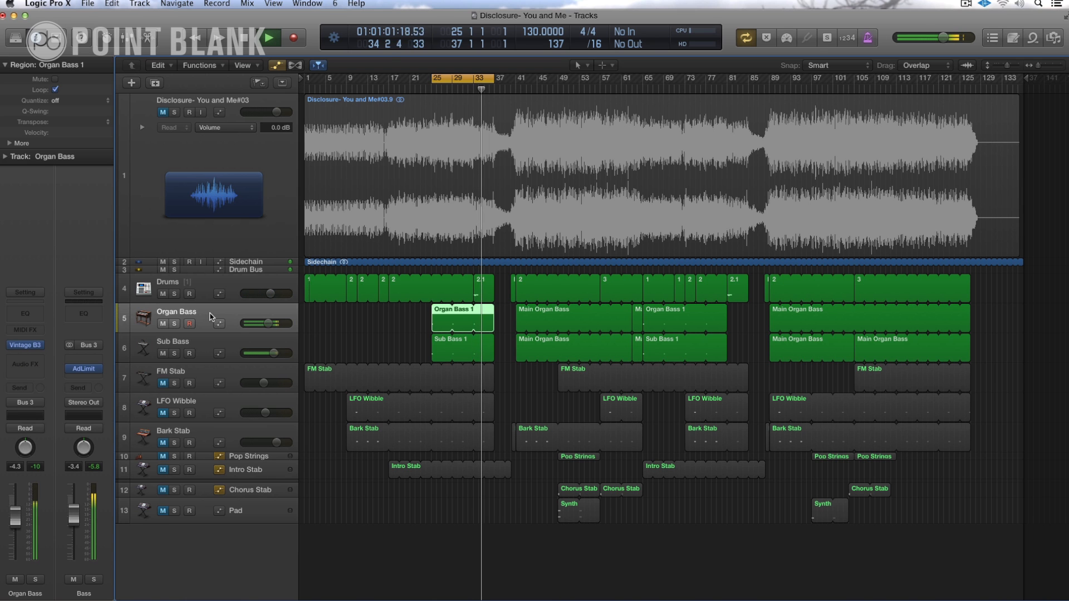
{"action": "key", "text": "x"}
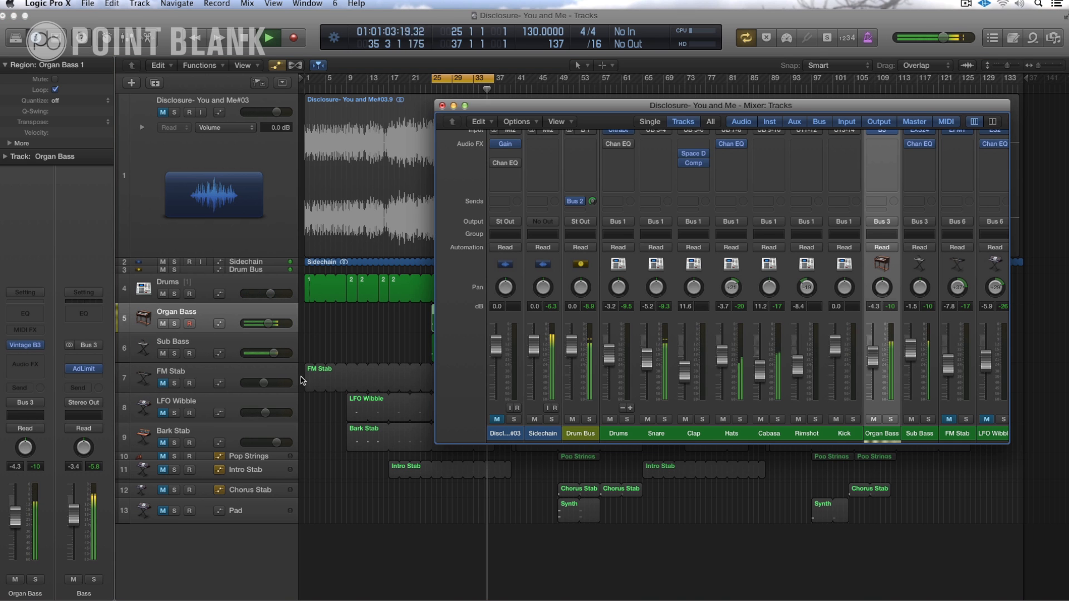
{"action": "scroll", "coordinate": [726, 407], "scroll_direction": "right", "scroll_amount": 5}
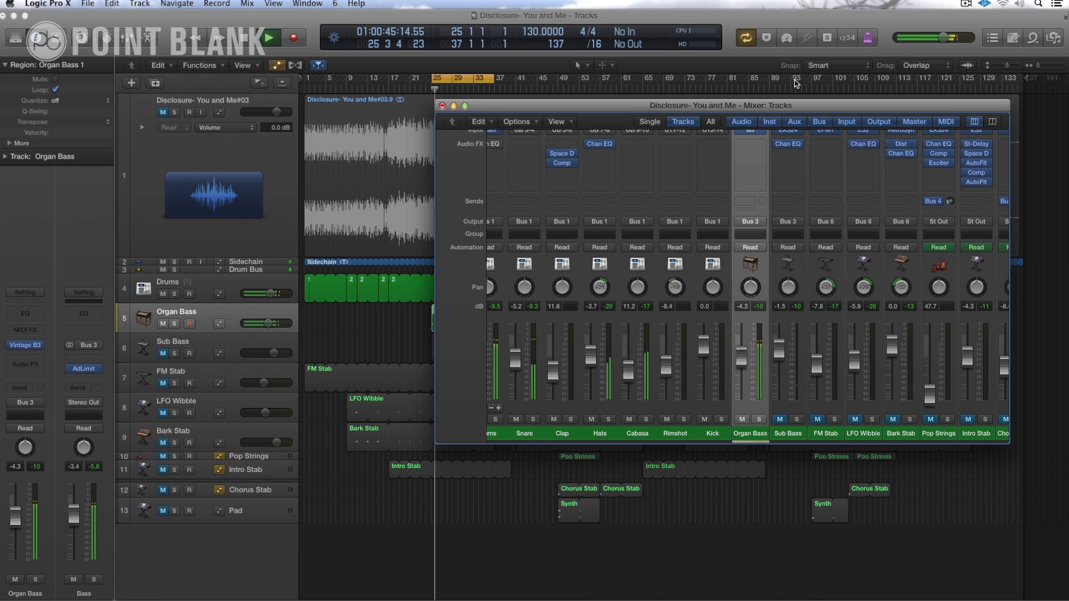
{"action": "left_click_drag", "start_coordinate": [788, 107], "coordinate": [585, 149]}
{"action": "scroll", "coordinate": [588, 248], "scroll_direction": "up", "scroll_amount": 4}
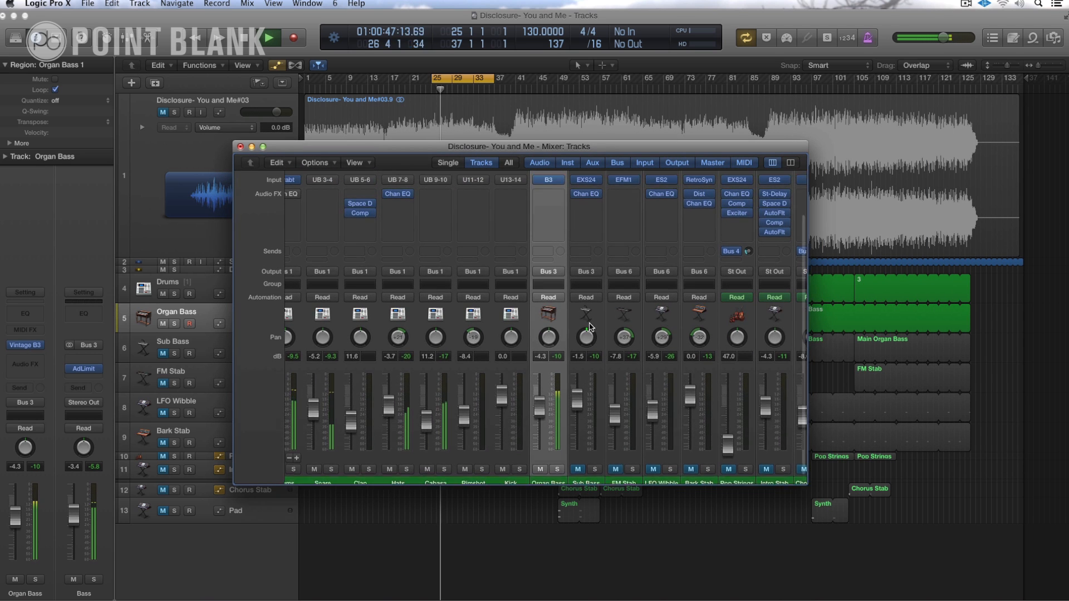
Examine the Sub Bass's EXS24 instrument, unmute the channel and audition it briefly in solo
{"action": "left_click", "coordinate": [588, 232]}
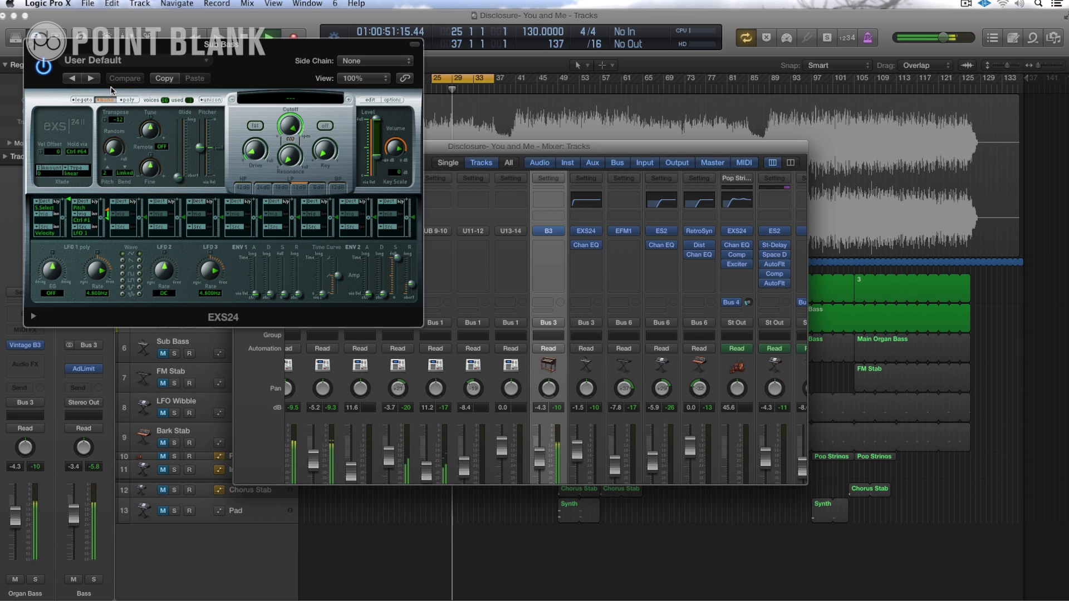
{"action": "scroll", "coordinate": [601, 435], "scroll_direction": "down", "scroll_amount": 5}
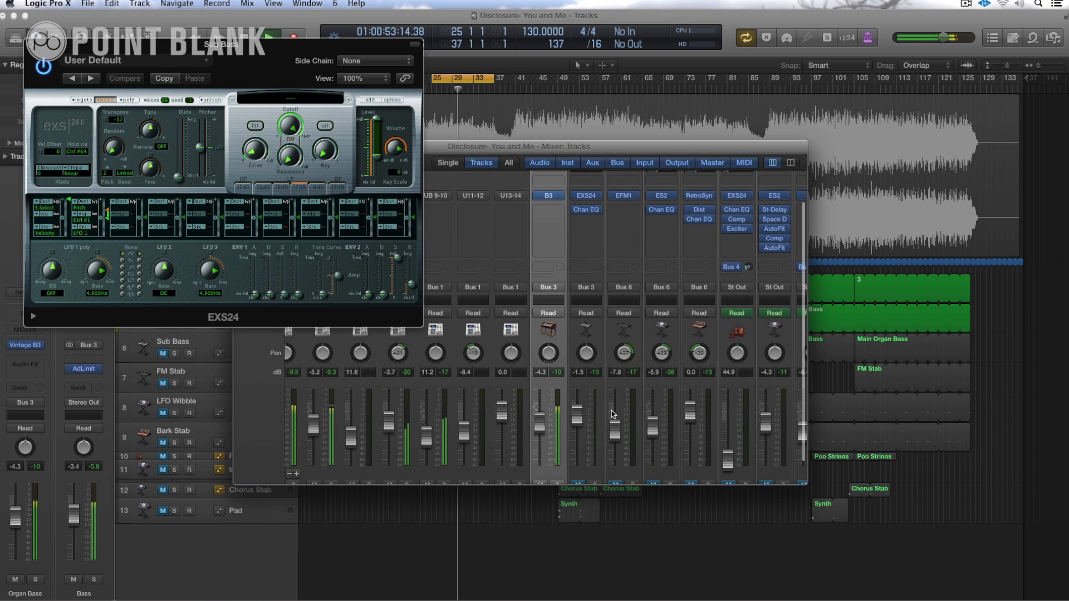
{"action": "left_click", "coordinate": [595, 461]}
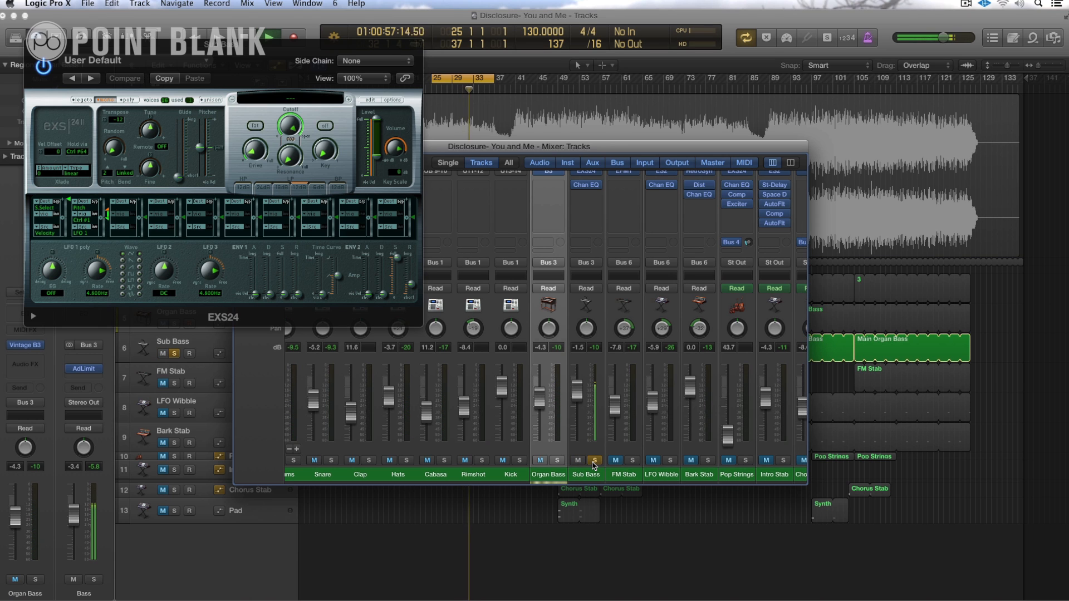
{"action": "left_click", "coordinate": [594, 461]}
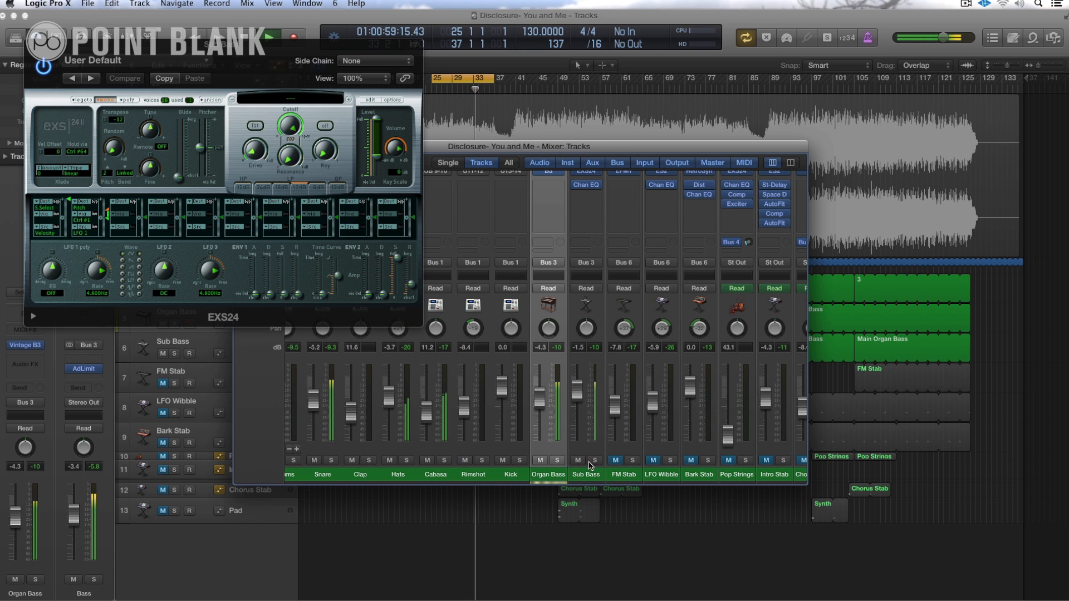
Open the Organ Bass's Vintage B3 and test its upper 1' drawbar by pulling it fully out and pushing it most of the way back
{"action": "scroll", "coordinate": [557, 256], "scroll_direction": "up", "scroll_amount": 3}
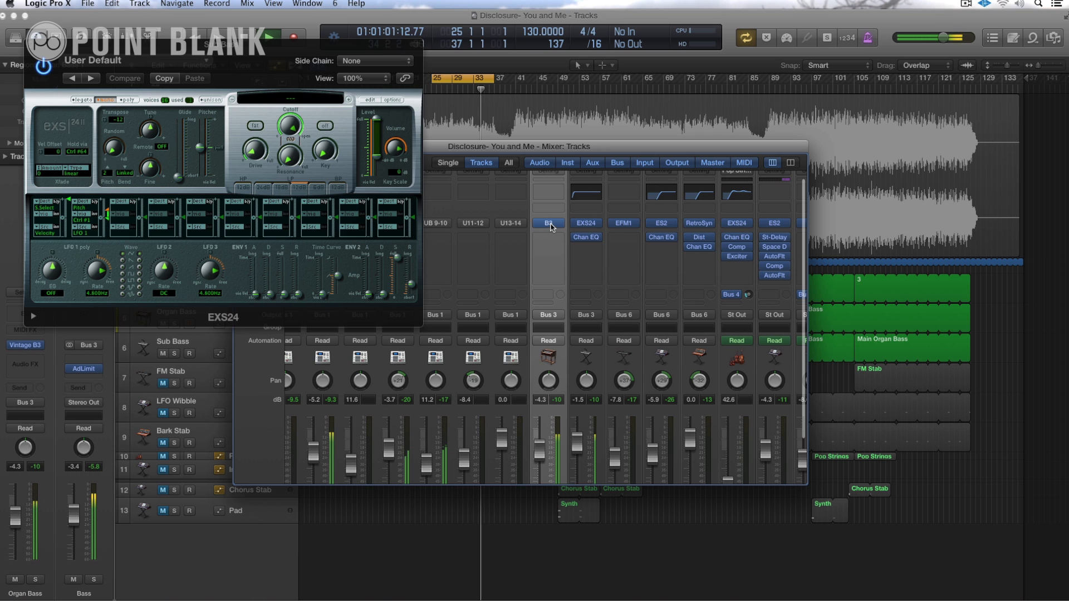
{"action": "left_click", "coordinate": [550, 227]}
{"action": "left_click_drag", "start_coordinate": [349, 58], "coordinate": [611, 83]}
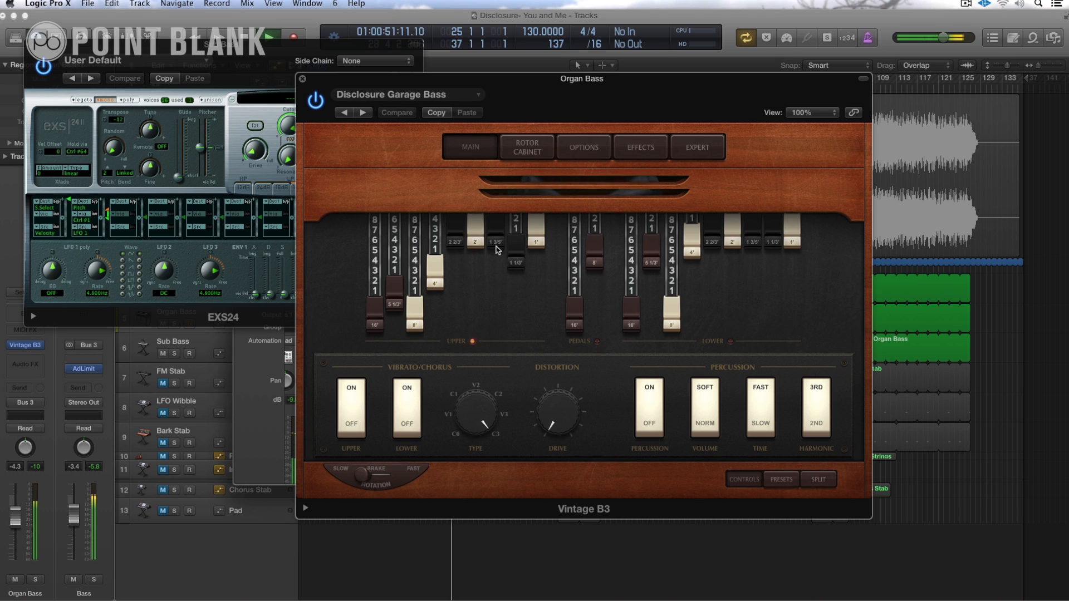
{"action": "left_click_drag", "start_coordinate": [540, 247], "coordinate": [535, 337]}
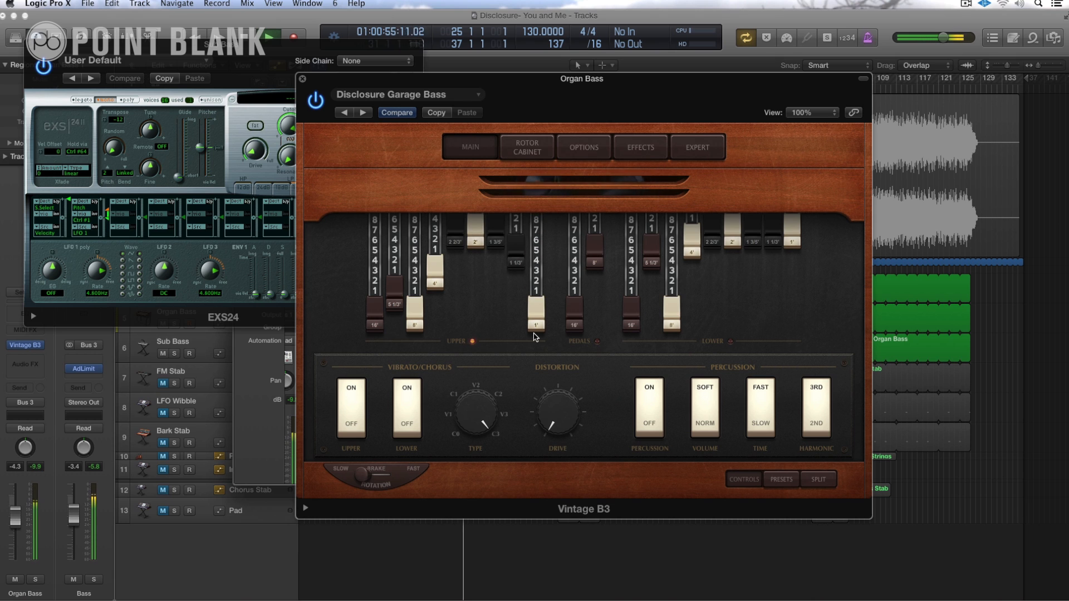
{"action": "left_click_drag", "start_coordinate": [534, 336], "coordinate": [539, 259]}
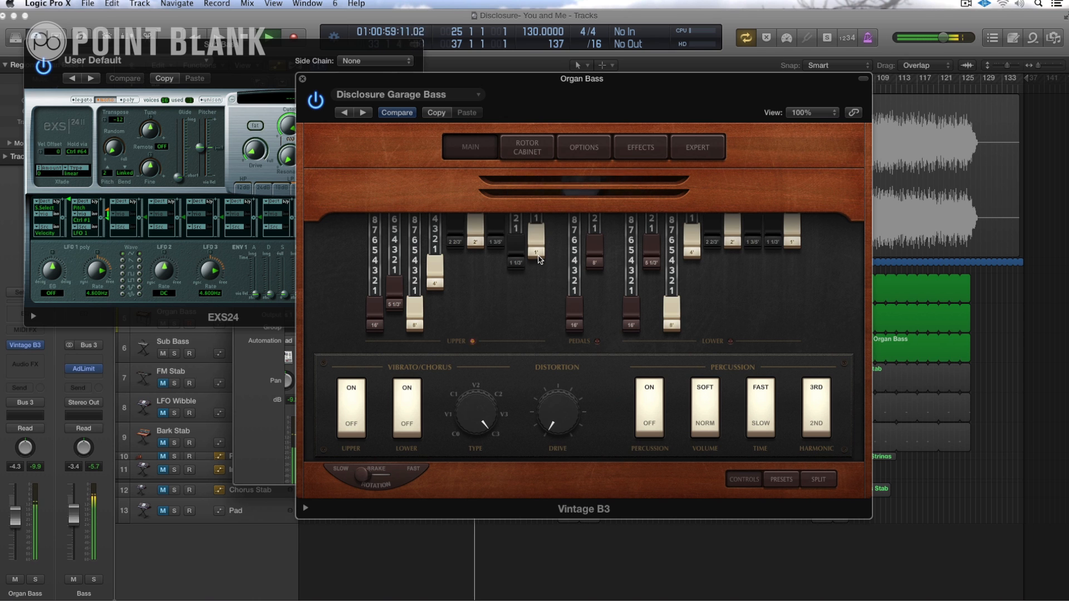
Close the EXS24, Vintage B3 and Mixer windows to return to the full arrangement
{"action": "left_click", "coordinate": [30, 46]}
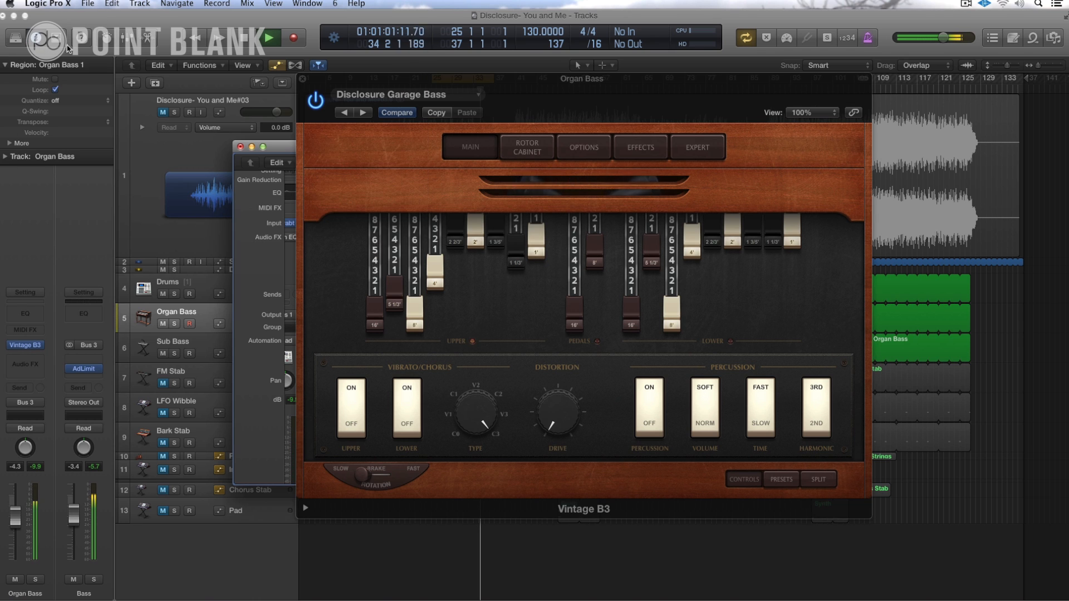
{"action": "left_click", "coordinate": [303, 81]}
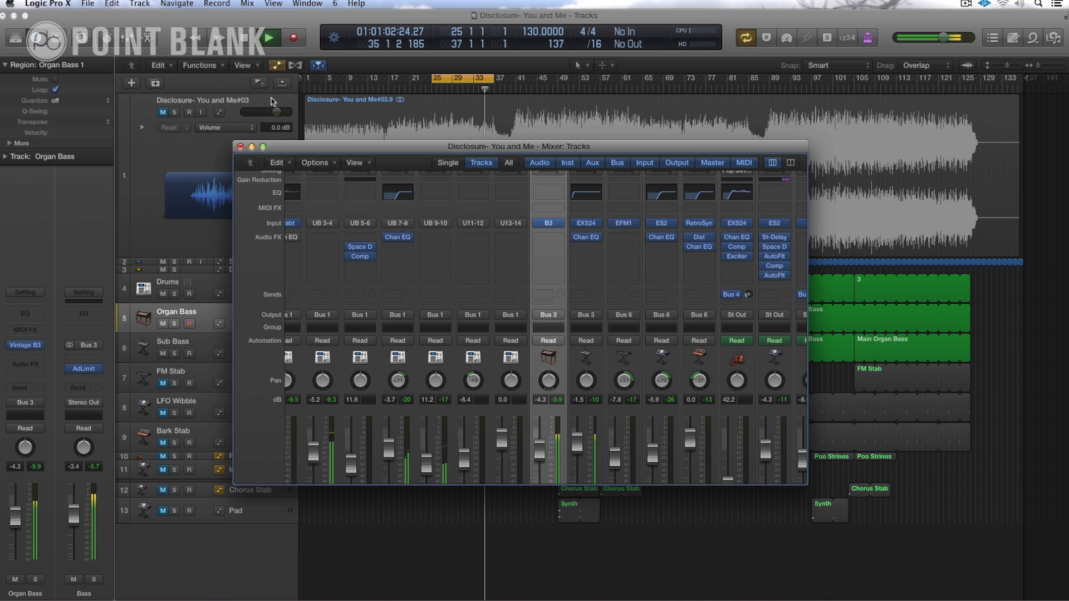
{"action": "left_click", "coordinate": [240, 147]}
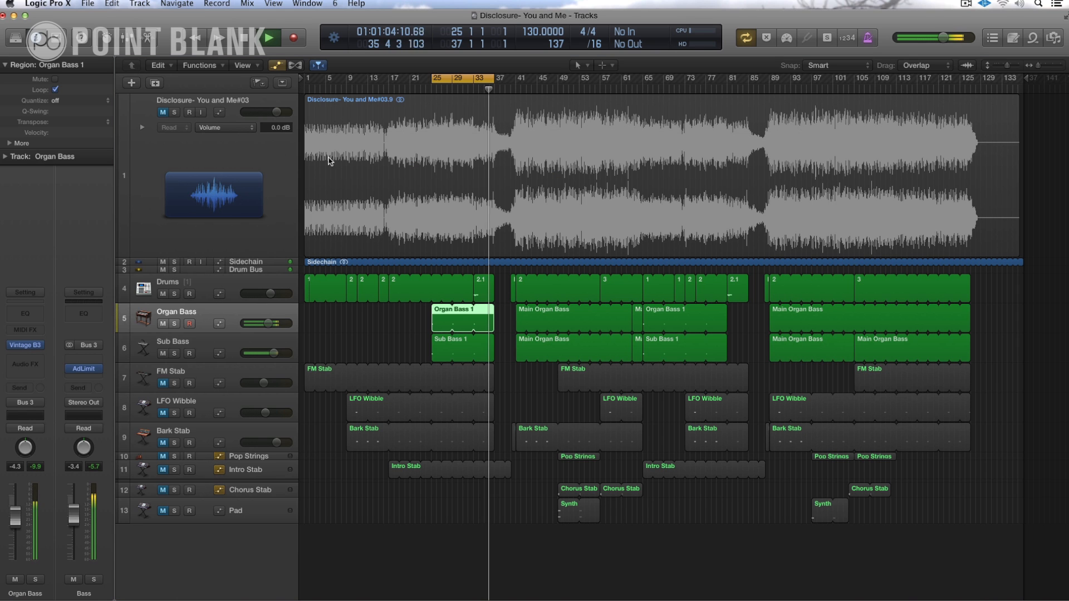
Cycle the first Main Organ Bass region from bar 41 to bar 63 and play it with the drums and Sub Bass
{"action": "left_click", "coordinate": [521, 319]}
{"action": "key", "text": "super+u"}
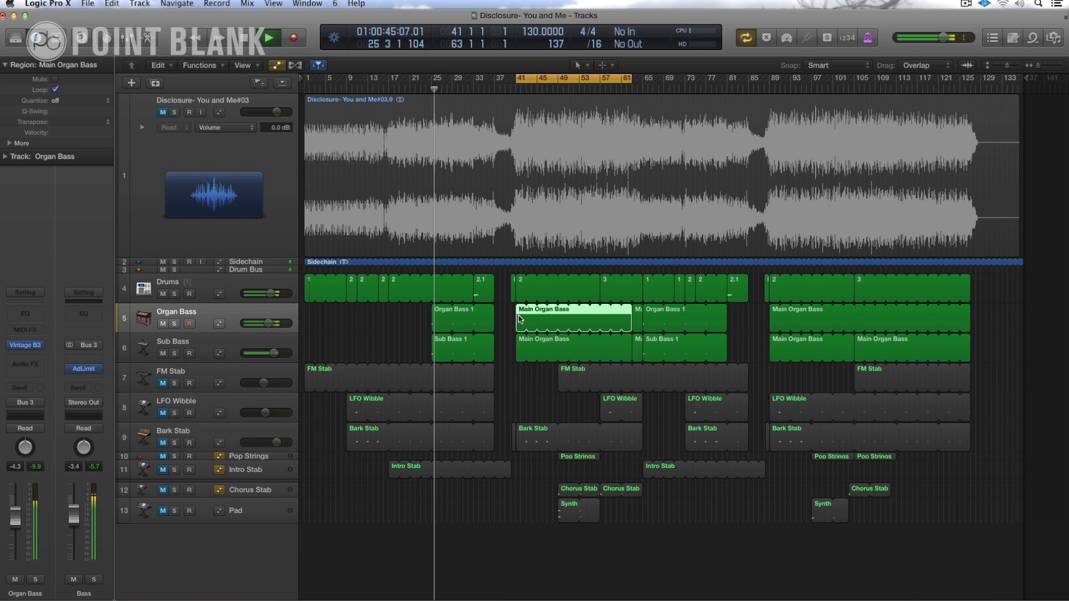
{"action": "key", "text": "space"}
{"action": "key", "text": "space"}
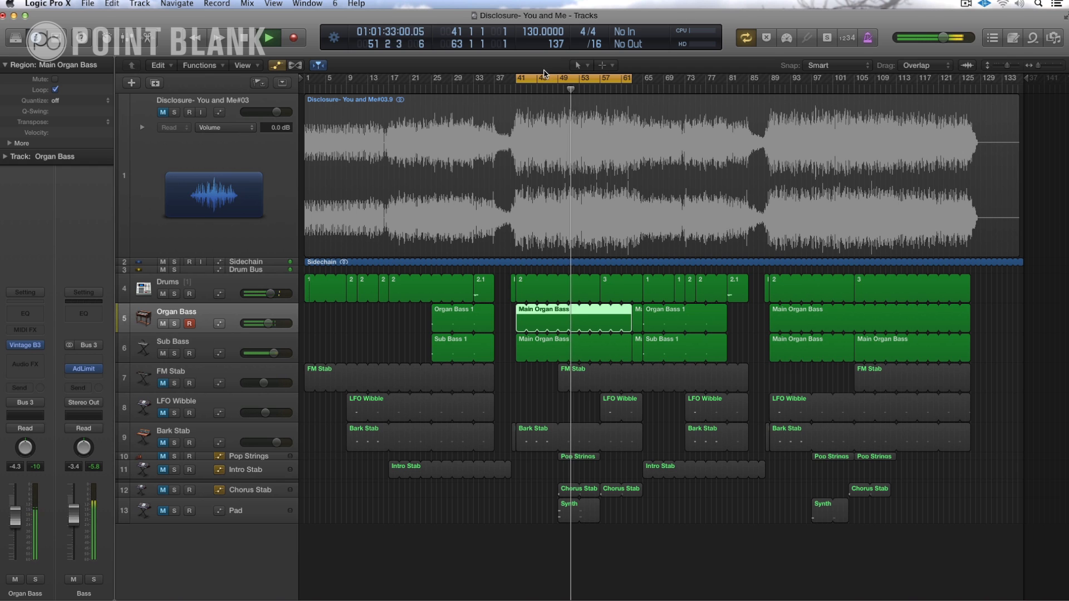
Set the cycle range to bars 17–41 and audition the soloed Disclosure reference track from about bar 28 before muting and unsoloing it
{"action": "left_click_drag", "start_coordinate": [546, 81], "coordinate": [418, 70]}
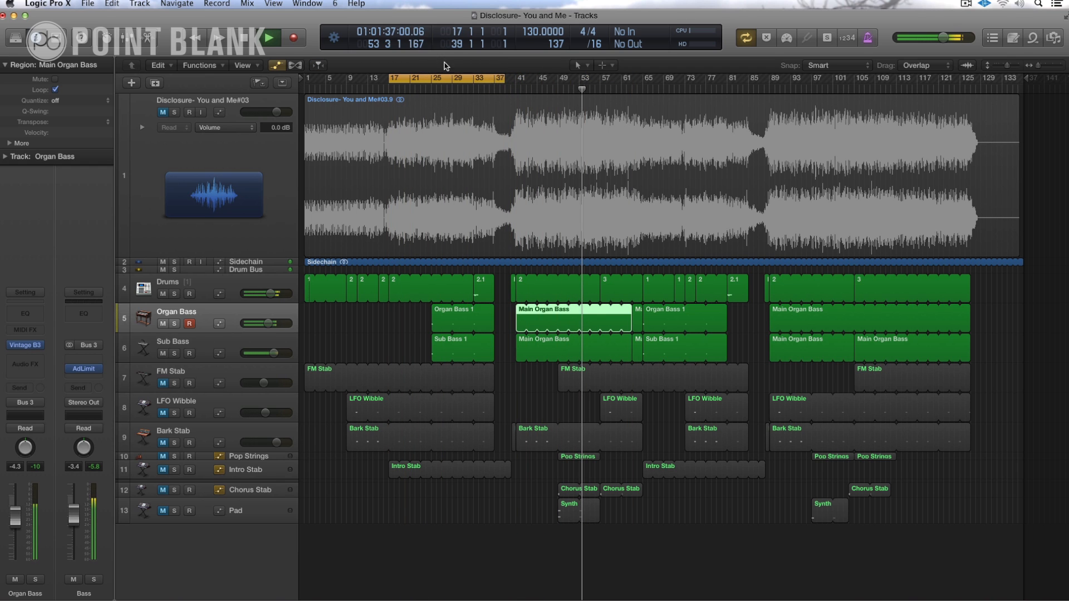
{"action": "left_click_drag", "start_coordinate": [505, 79], "coordinate": [515, 79]}
{"action": "left_click", "coordinate": [174, 112]}
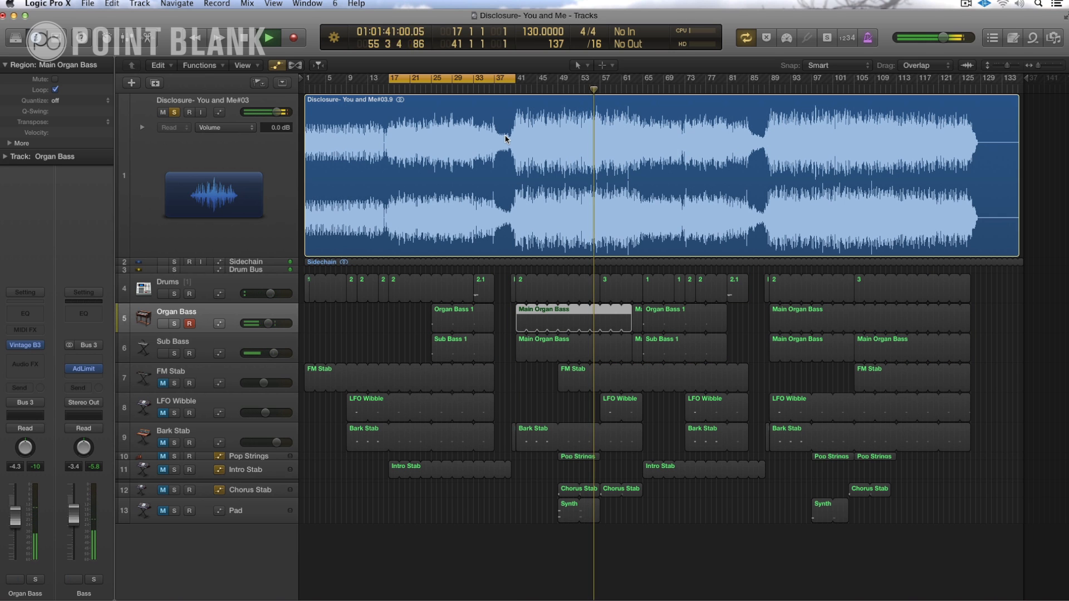
{"action": "left_click", "coordinate": [451, 89]}
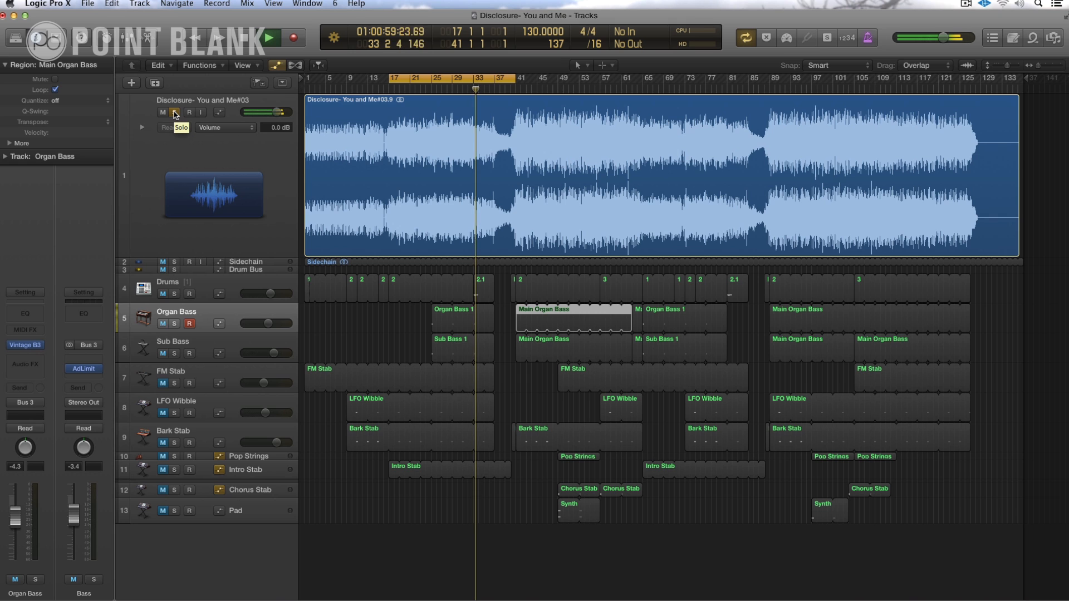
{"action": "left_click", "coordinate": [163, 113]}
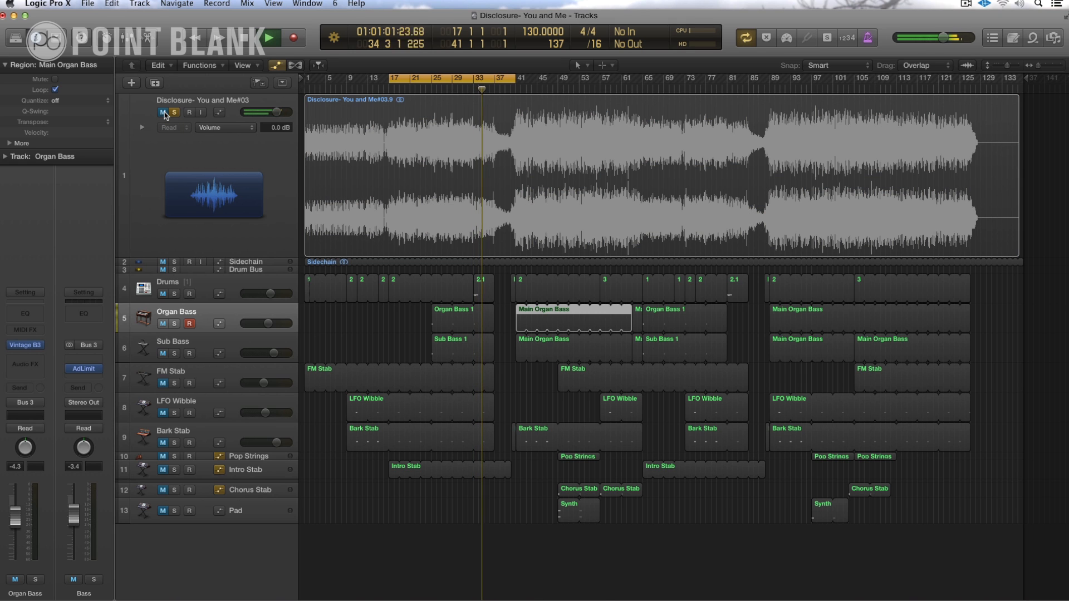
{"action": "left_click", "coordinate": [175, 114]}
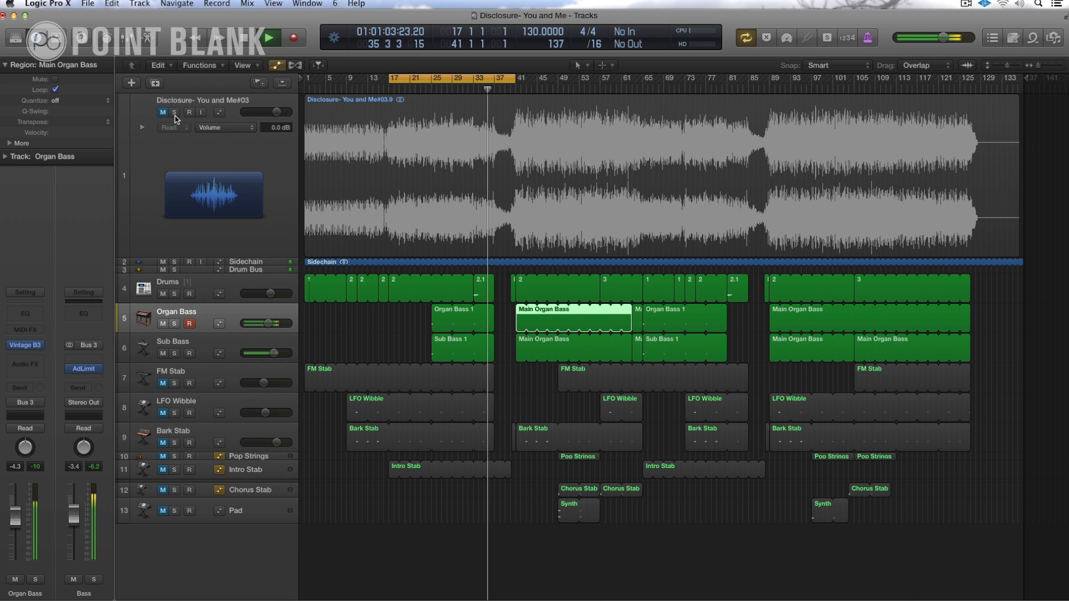
Unmute the Intro Stab track, play the arrangement from about bar 18 and select that track
{"action": "left_click", "coordinate": [163, 470]}
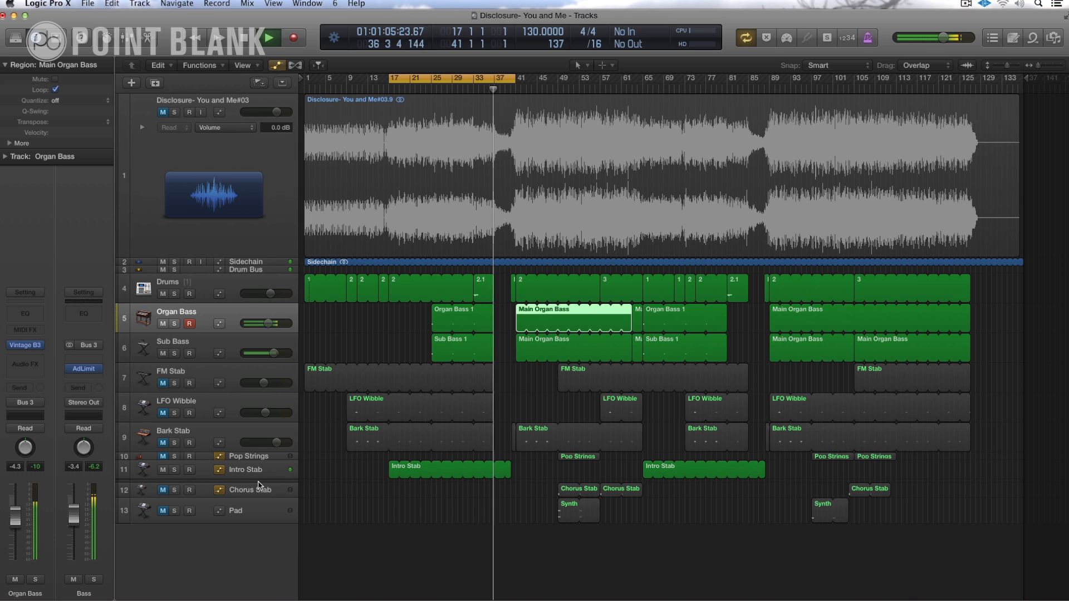
{"action": "left_click", "coordinate": [398, 92]}
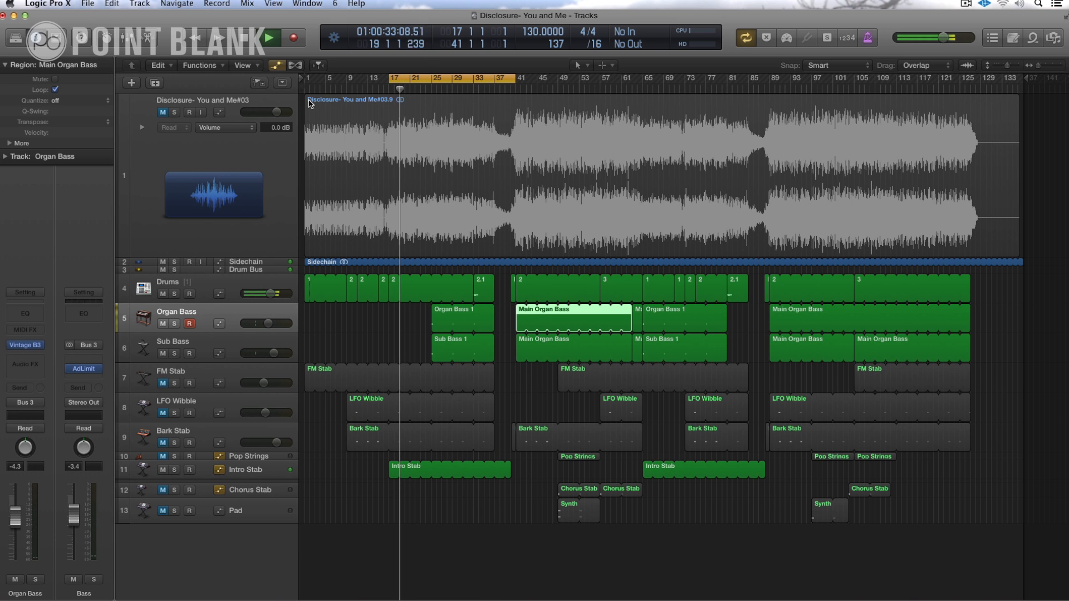
{"action": "left_click", "coordinate": [249, 473]}
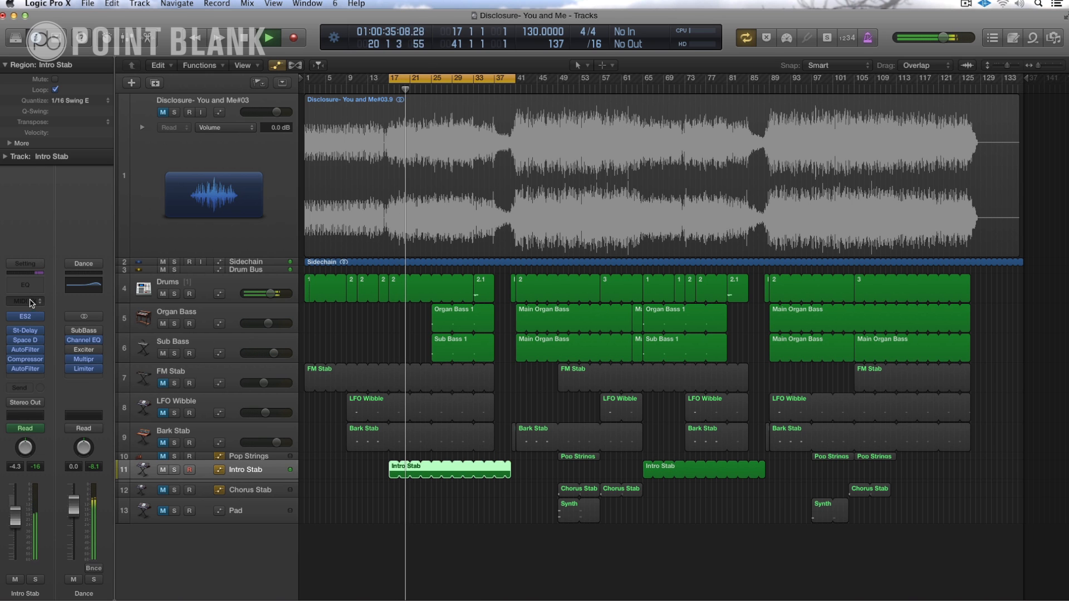
Bring up the Intro Stab channel in the Mixer and solo it
{"action": "key", "text": "super+2"}
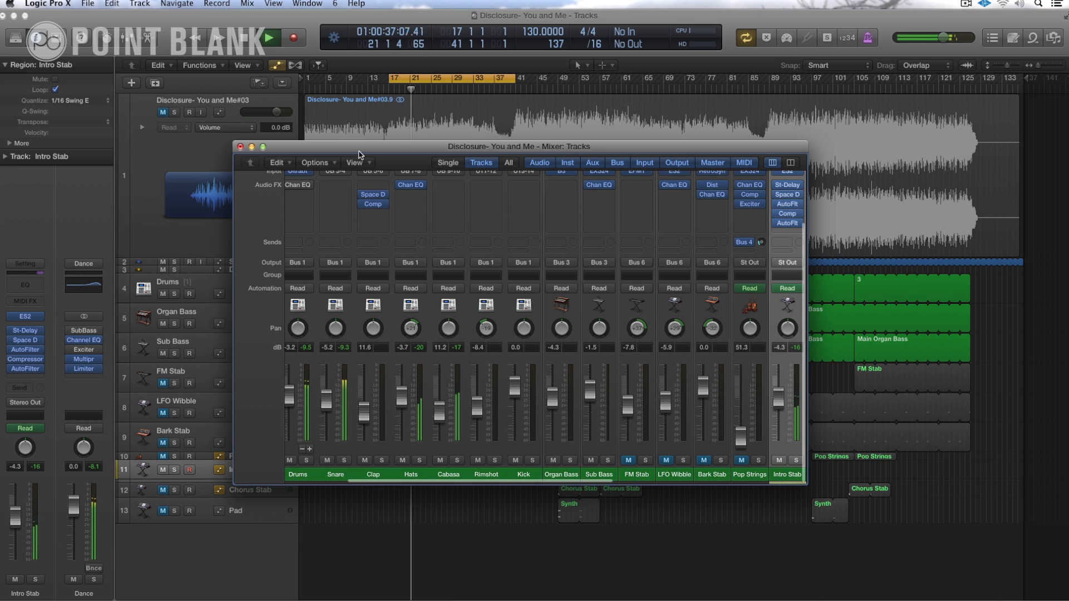
{"action": "left_click_drag", "start_coordinate": [389, 147], "coordinate": [386, 150]}
{"action": "scroll", "coordinate": [508, 272], "scroll_direction": "right", "scroll_amount": 10}
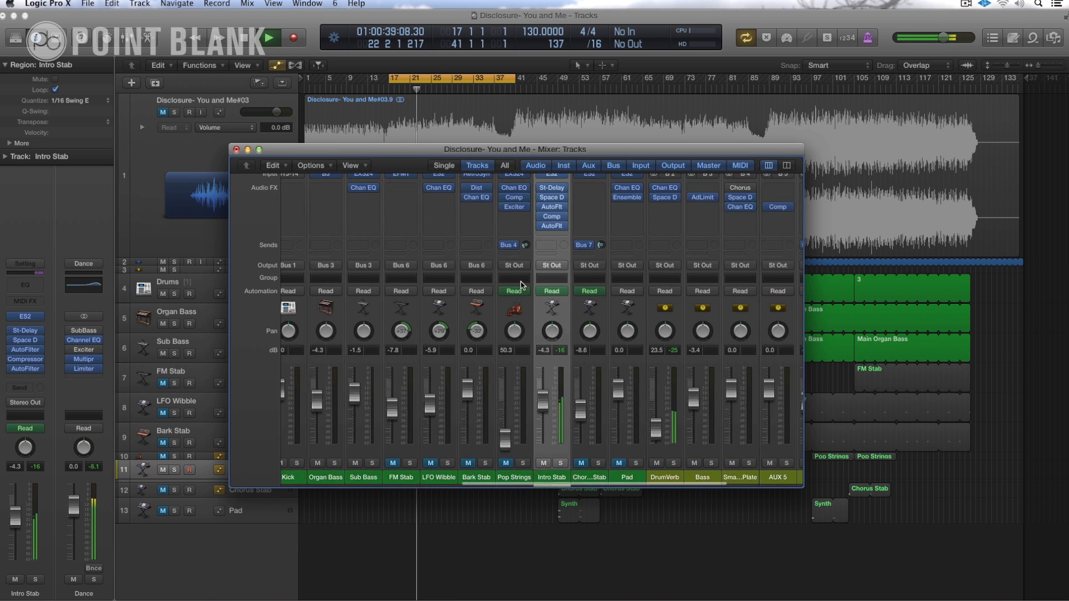
{"action": "scroll", "coordinate": [519, 318], "scroll_direction": "up", "scroll_amount": 2}
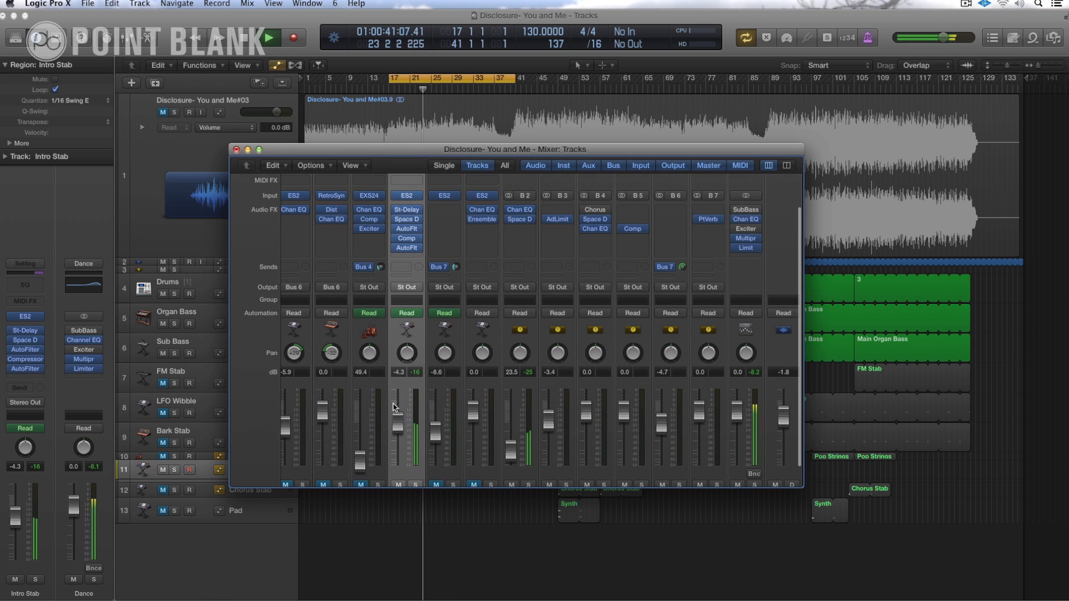
{"action": "scroll", "coordinate": [394, 407], "scroll_direction": "down", "scroll_amount": 2}
{"action": "left_click", "coordinate": [415, 463]}
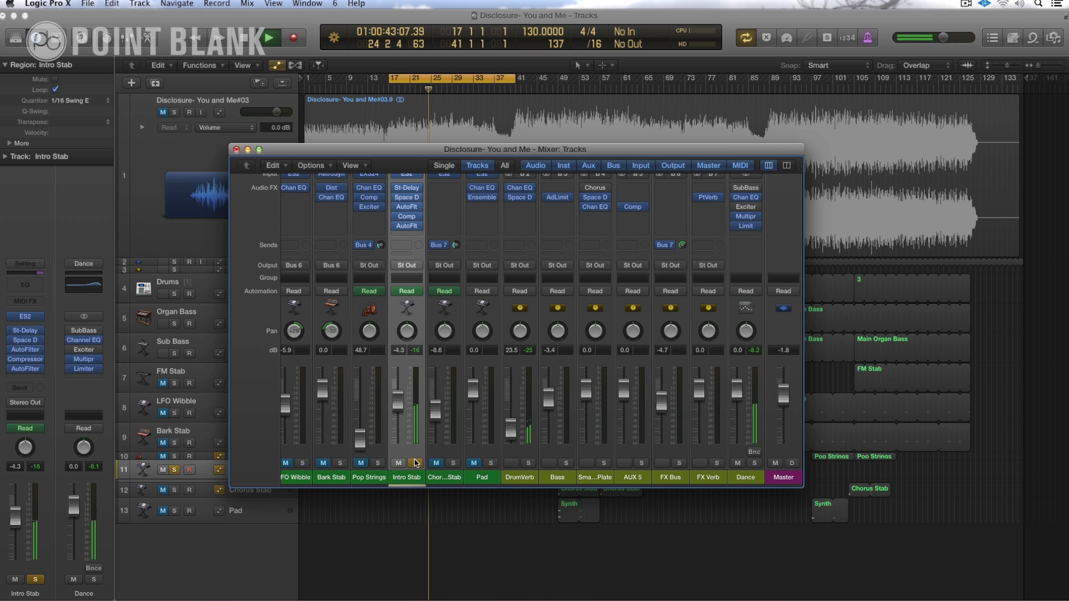
Examine the Intro Stab's ES2 synth settings while it plays in solo, closing the instrument window when done
{"action": "scroll", "coordinate": [404, 200], "scroll_direction": "up", "scroll_amount": 3}
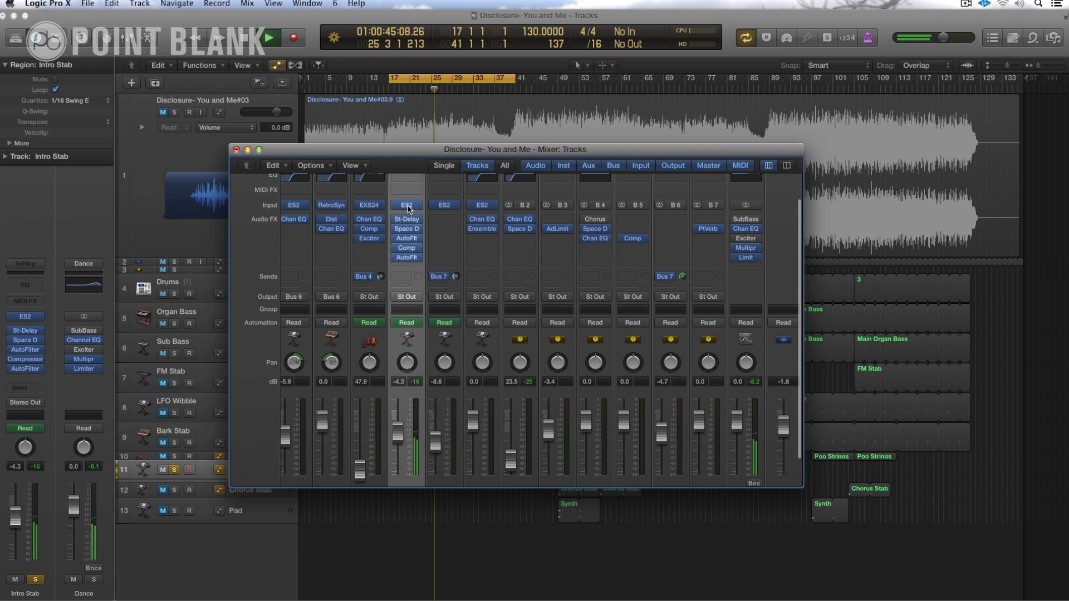
{"action": "left_click", "coordinate": [407, 205]}
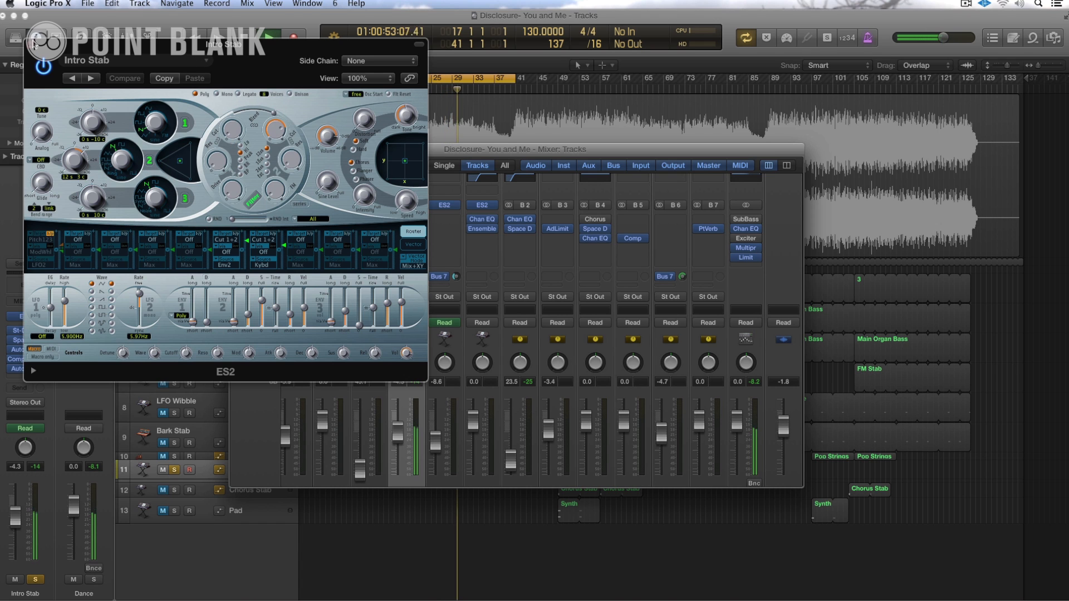
{"action": "left_click", "coordinate": [29, 46]}
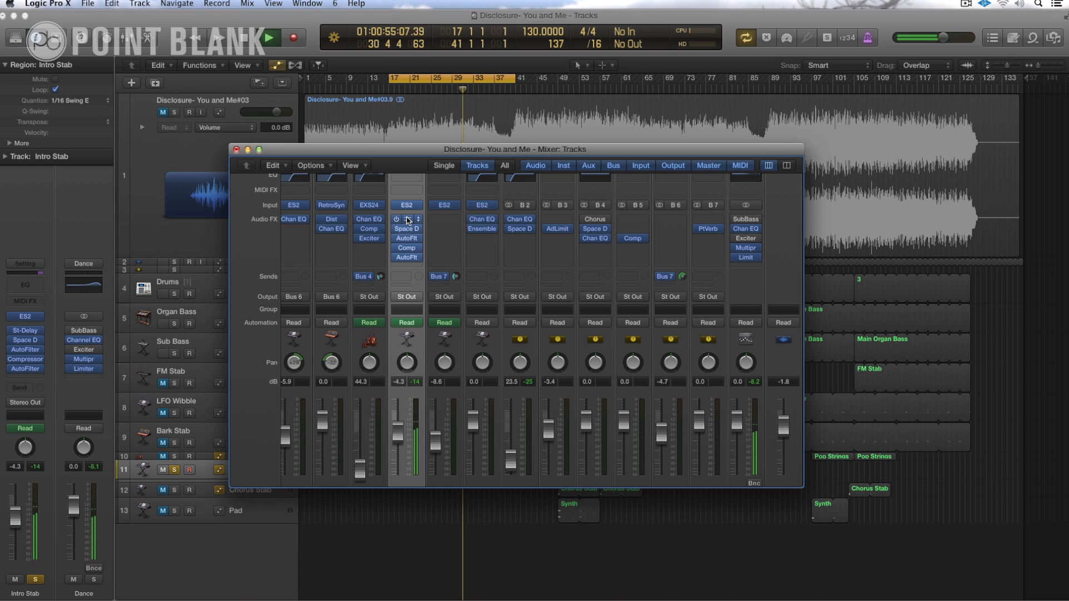
Examine the Intro Stab's Stereo Delay and Space Designer reverb settings, closing the Space Designer window
{"action": "left_click", "coordinate": [408, 219]}
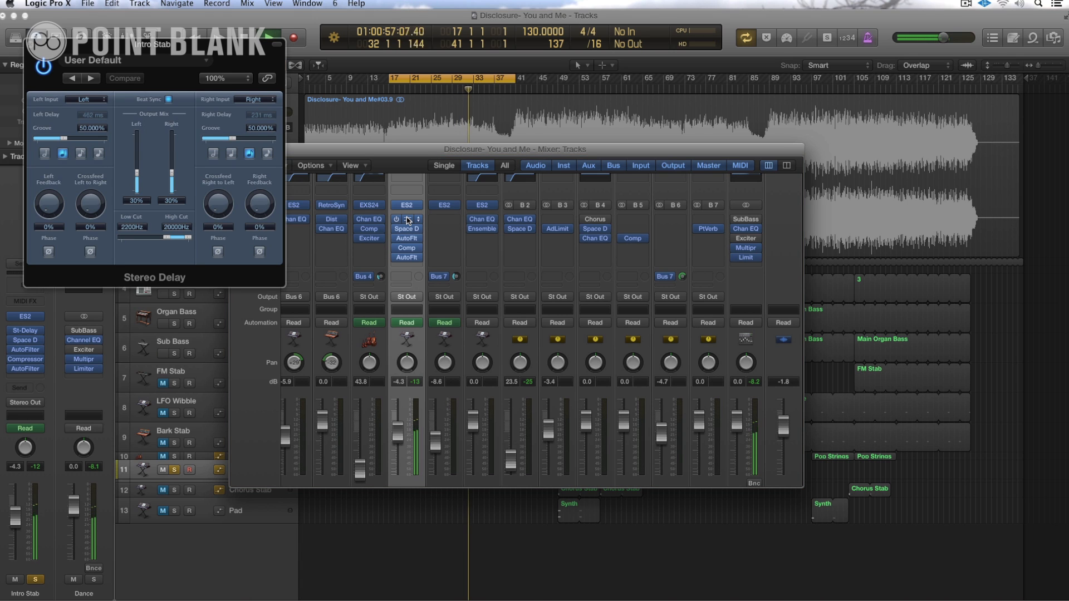
{"action": "left_click", "coordinate": [44, 66]}
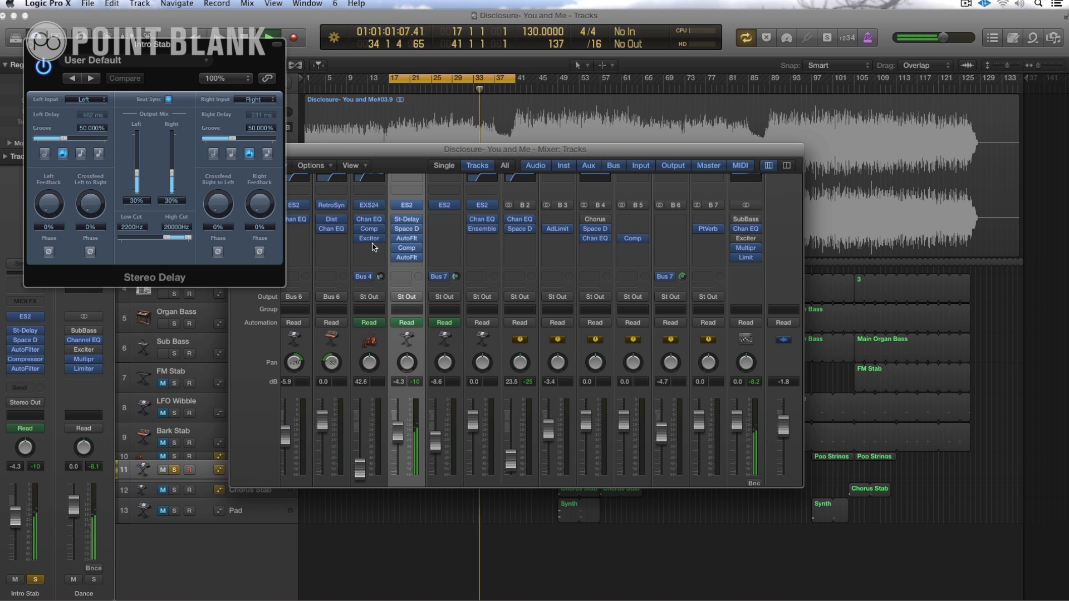
{"action": "left_click", "coordinate": [407, 229]}
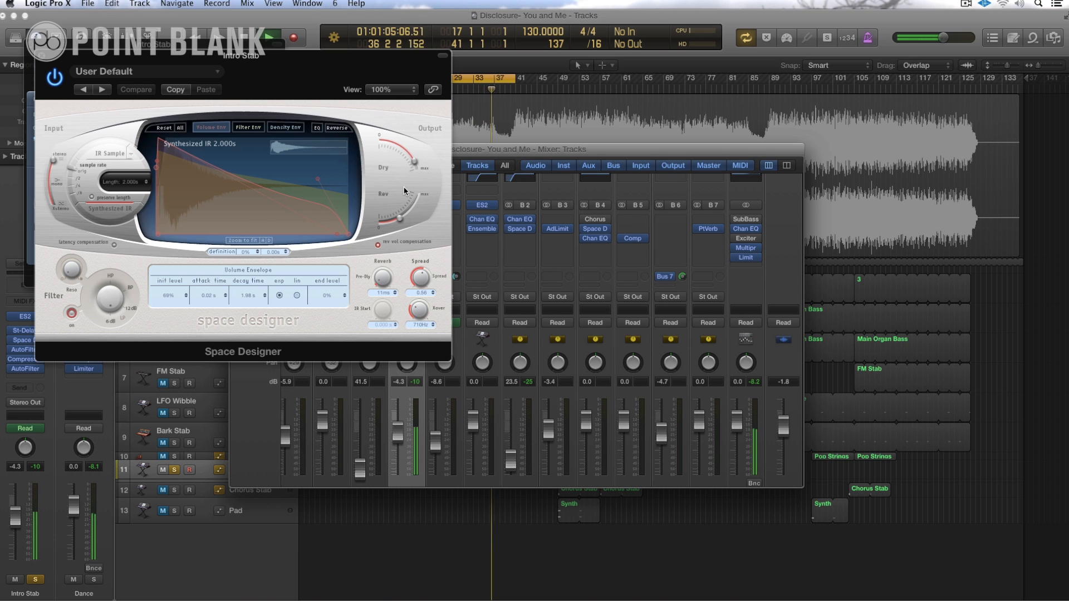
{"action": "left_click", "coordinate": [43, 58]}
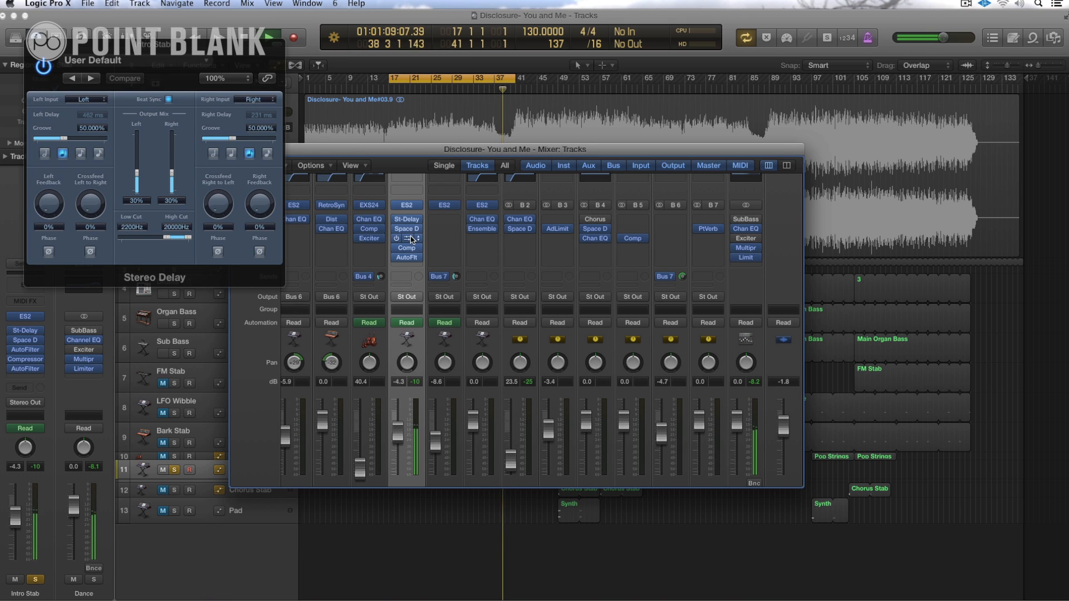
Open the Intro Stab's two AutoFilters and its Compressor to examine their settings, with the Mixer moved clear of the plug-in windows
{"action": "left_click", "coordinate": [407, 257]}
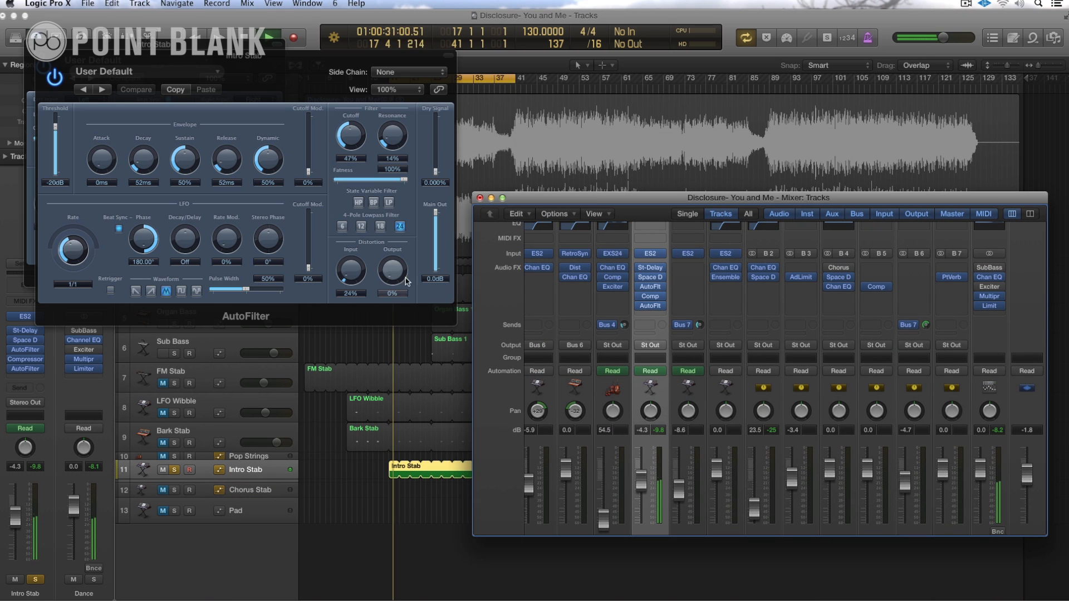
{"action": "left_click", "coordinate": [651, 298]}
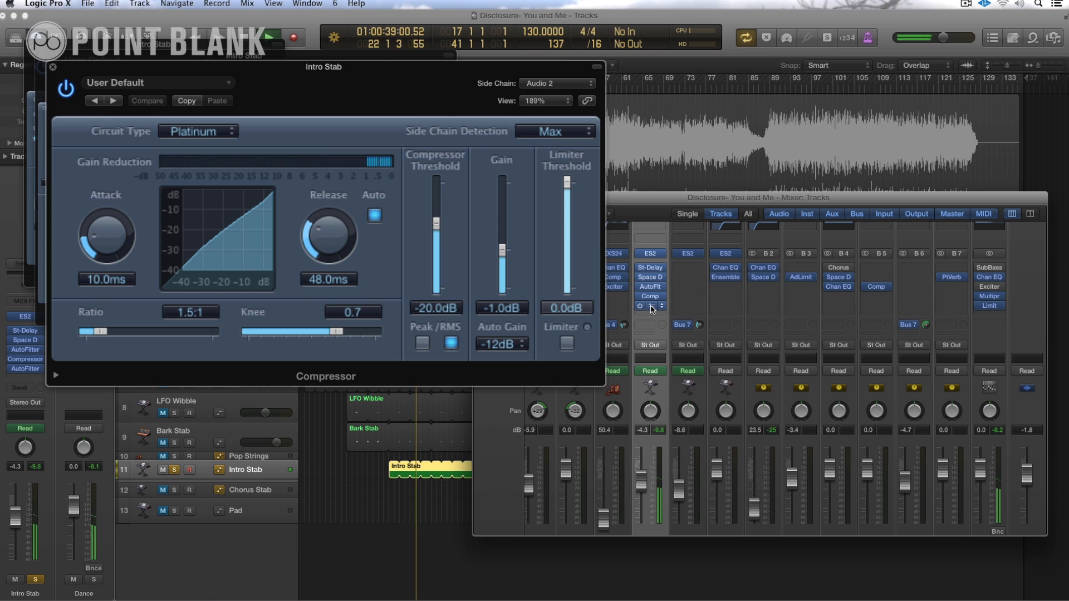
{"action": "left_click", "coordinate": [651, 306]}
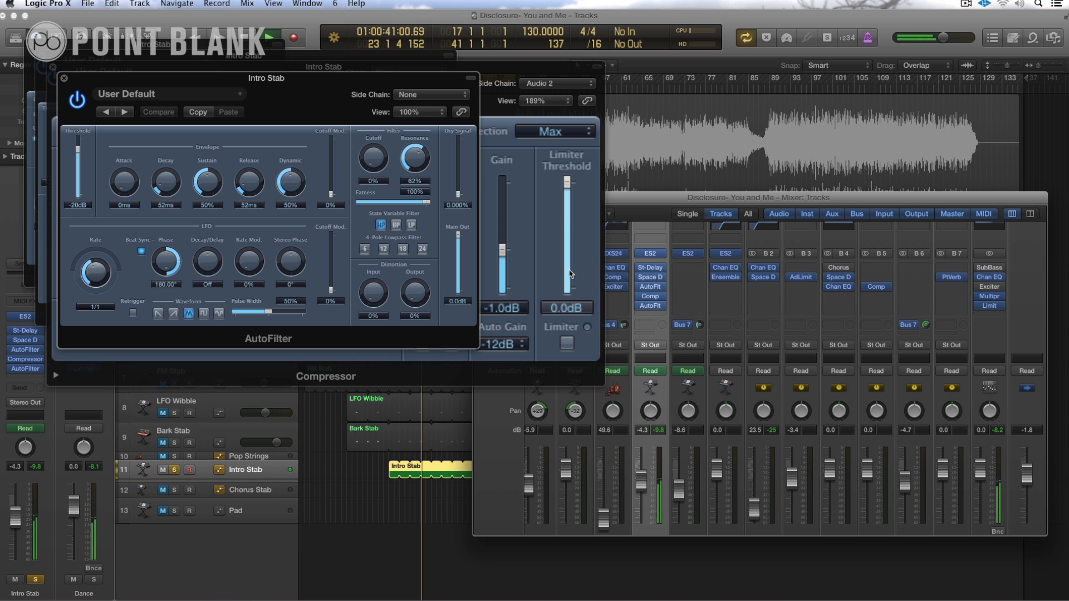
Close all of the Intro Stab's open plug-in windows, including the Compressor and both AutoFilters
{"action": "left_click", "coordinate": [53, 68]}
{"action": "left_click", "coordinate": [40, 61]}
{"action": "left_click", "coordinate": [41, 56]}
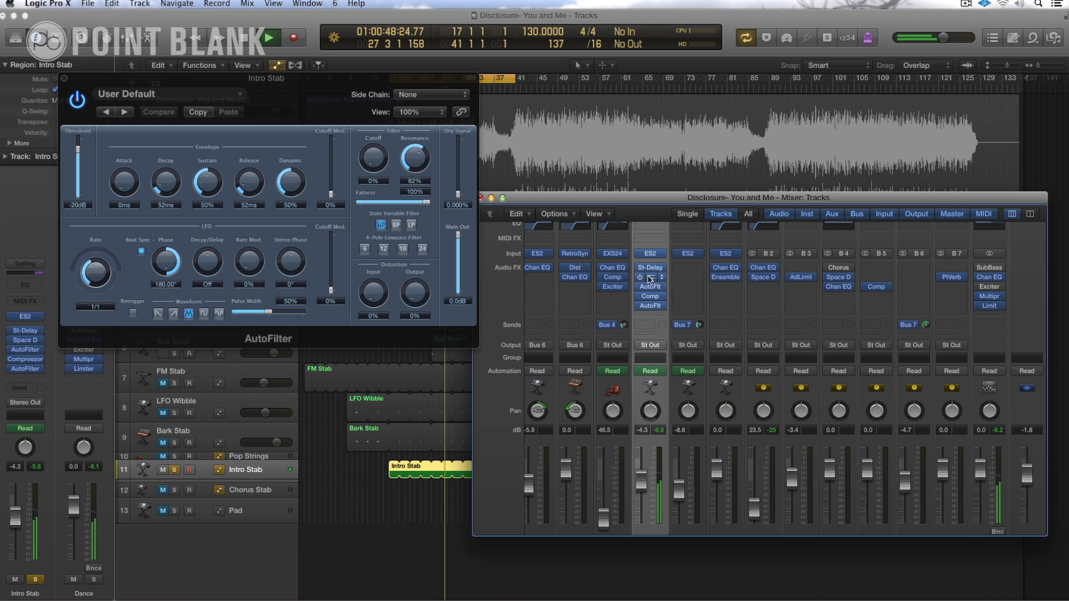
{"action": "mouse_move", "coordinate": [664, 301]}
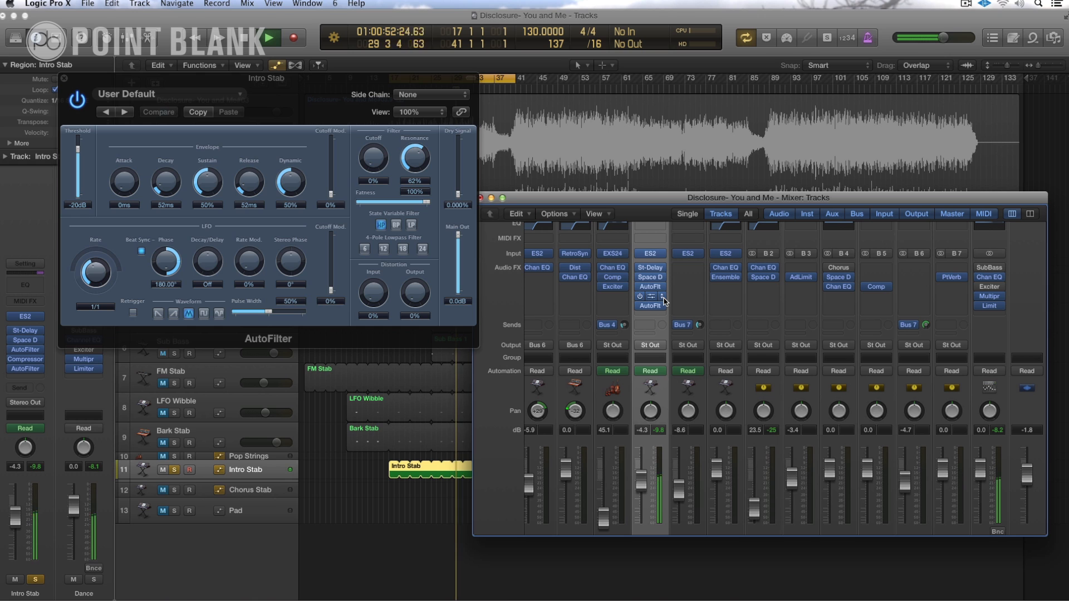
{"action": "left_click", "coordinate": [64, 79]}
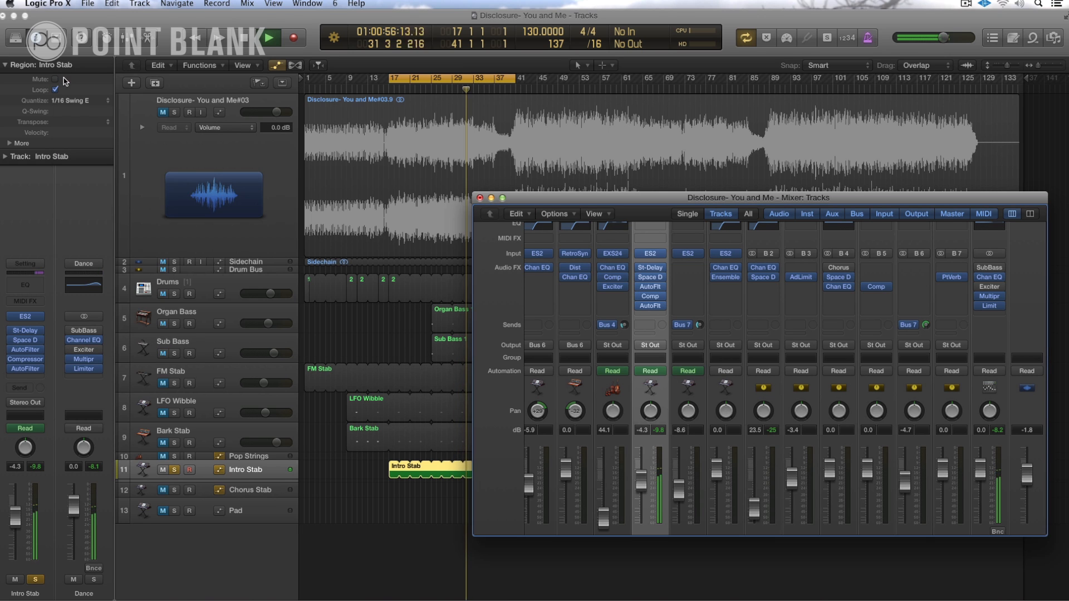
Close the Mixer and enlarge the Intro Stab track to show its AutoFilter automation curve
{"action": "left_click", "coordinate": [479, 198]}
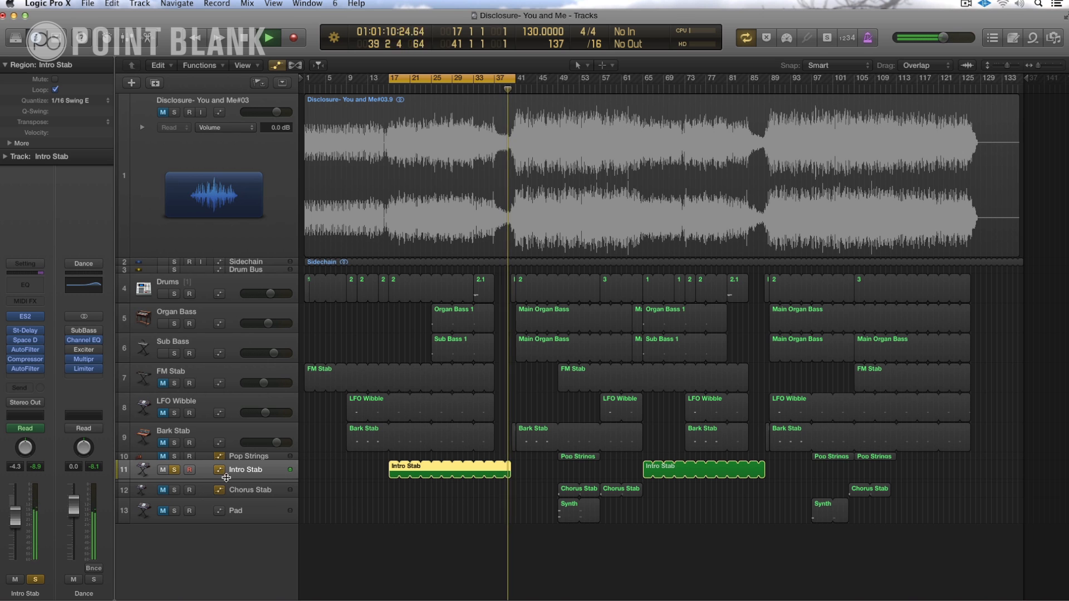
{"action": "left_click_drag", "start_coordinate": [210, 479], "coordinate": [210, 543]}
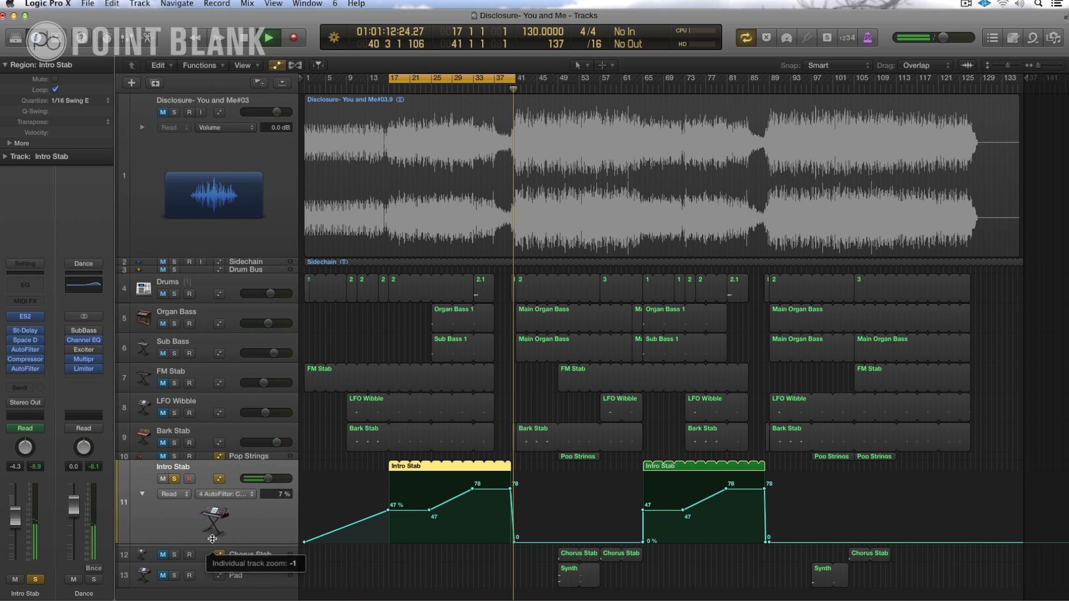
{"action": "scroll", "coordinate": [204, 516], "scroll_direction": "down", "scroll_amount": 1}
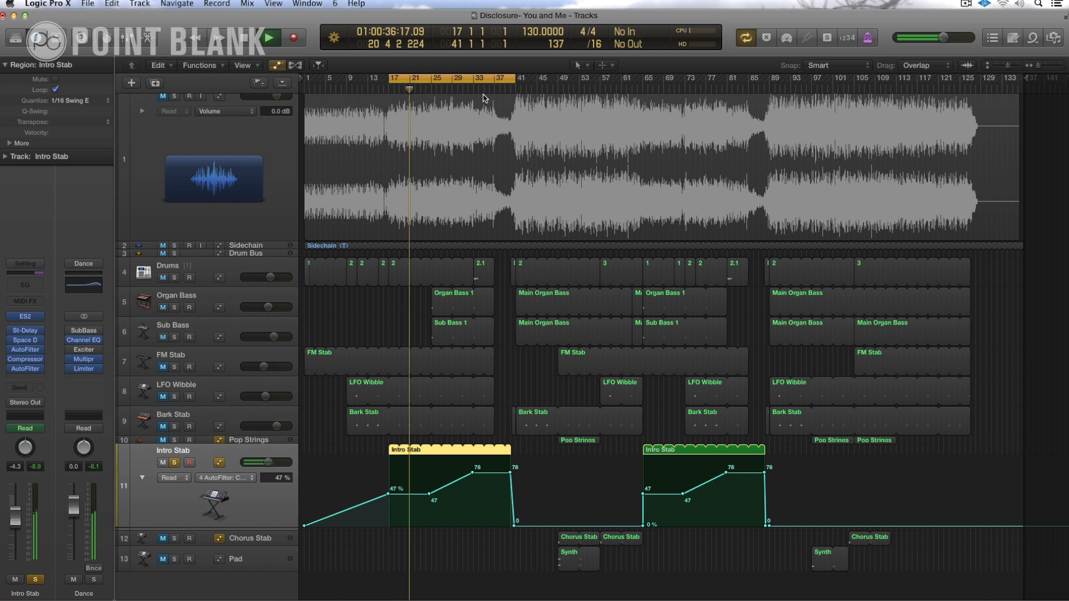
Move the 24-bar cycle range to start at bar 41, unsolo the Intro Stab and play the section
{"action": "left_click_drag", "start_coordinate": [506, 78], "coordinate": [634, 101]}
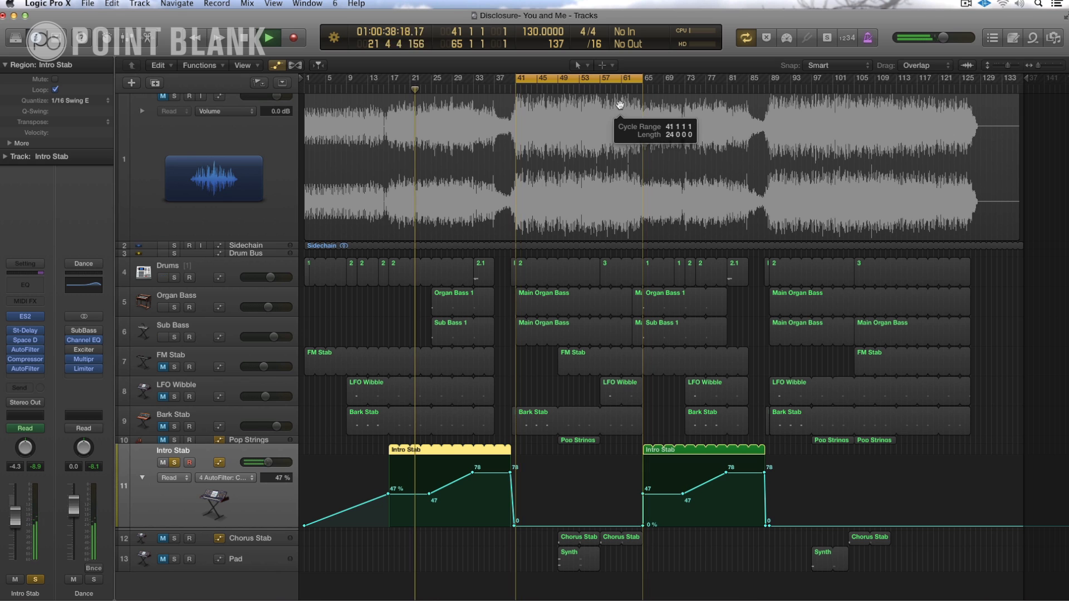
{"action": "key", "text": "space"}
{"action": "key", "text": "space"}
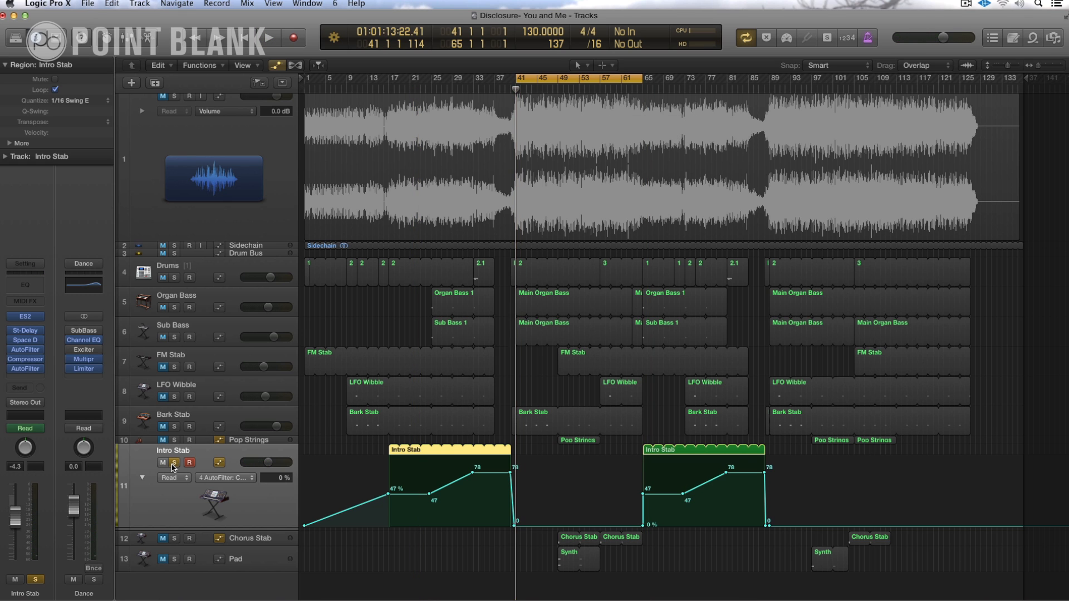
{"action": "left_click", "coordinate": [173, 463]}
{"action": "key", "text": "space"}
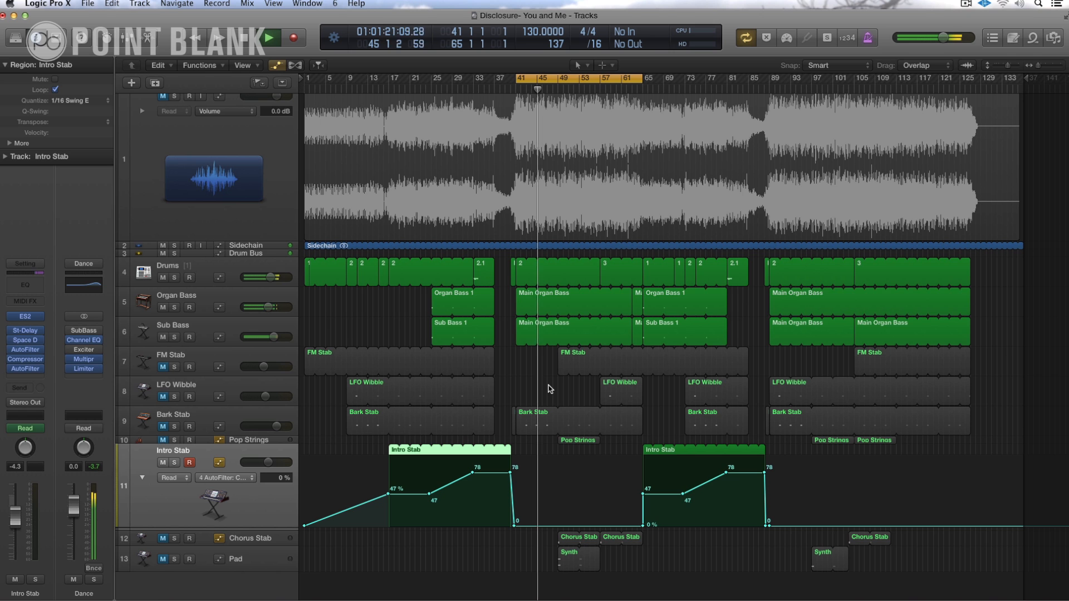
Check the DrumVerb channel in the Mixer by switching its solo on and off, closing the Mixer when done
{"action": "key", "text": "x"}
{"action": "scroll", "coordinate": [770, 378], "scroll_direction": "down", "scroll_amount": 2}
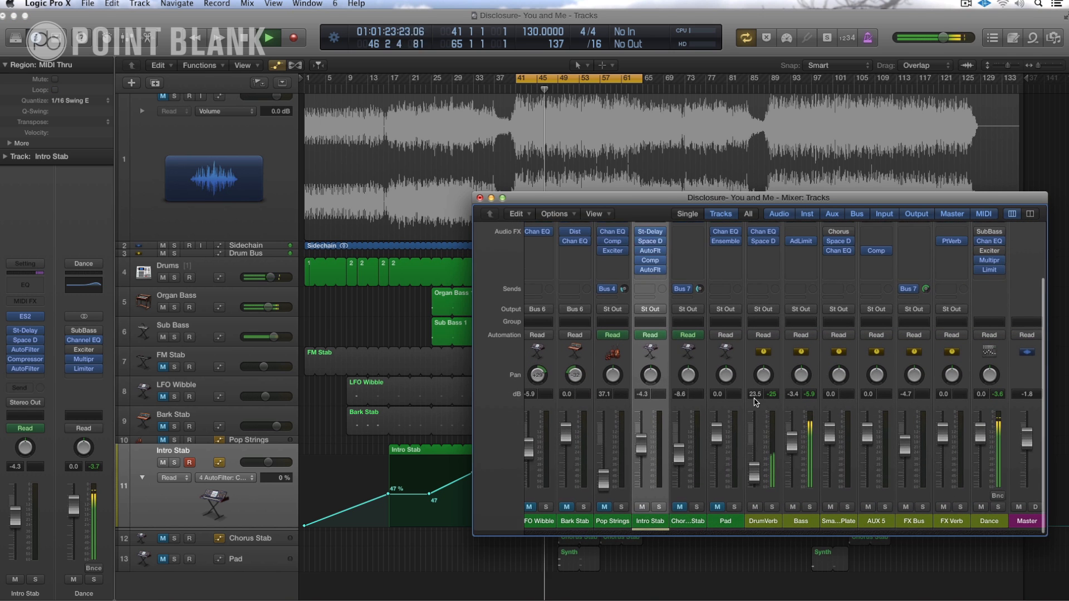
{"action": "left_click", "coordinate": [772, 512]}
{"action": "left_click", "coordinate": [772, 512]}
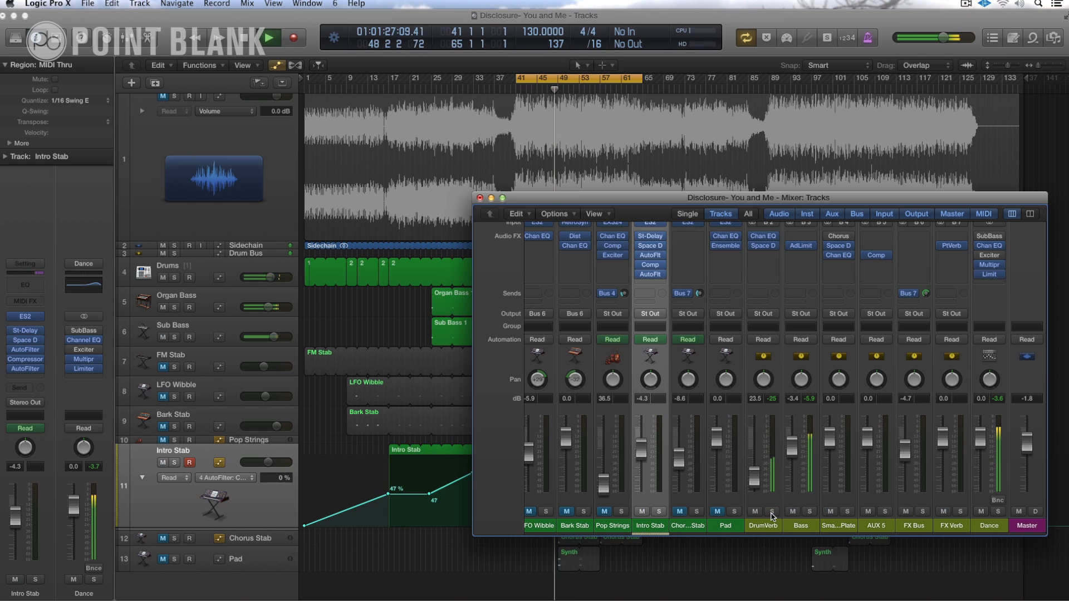
{"action": "left_click", "coordinate": [480, 198]}
Unmute the Pop Strings and Chorus Stab tracks during playback
{"action": "left_click", "coordinate": [163, 440]}
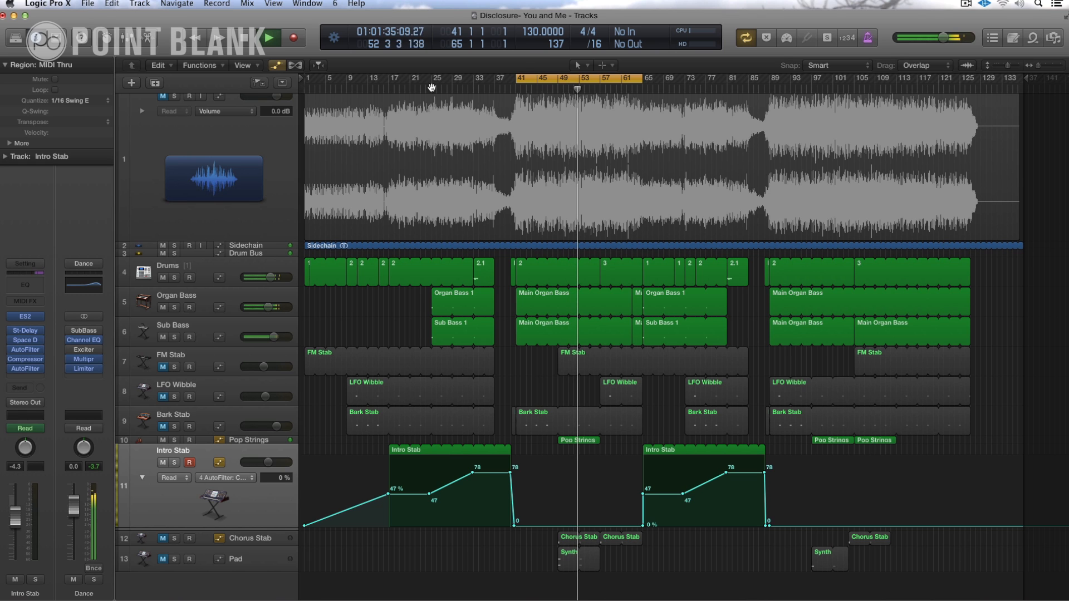
{"action": "left_click", "coordinate": [568, 79]}
{"action": "left_click", "coordinate": [569, 79]}
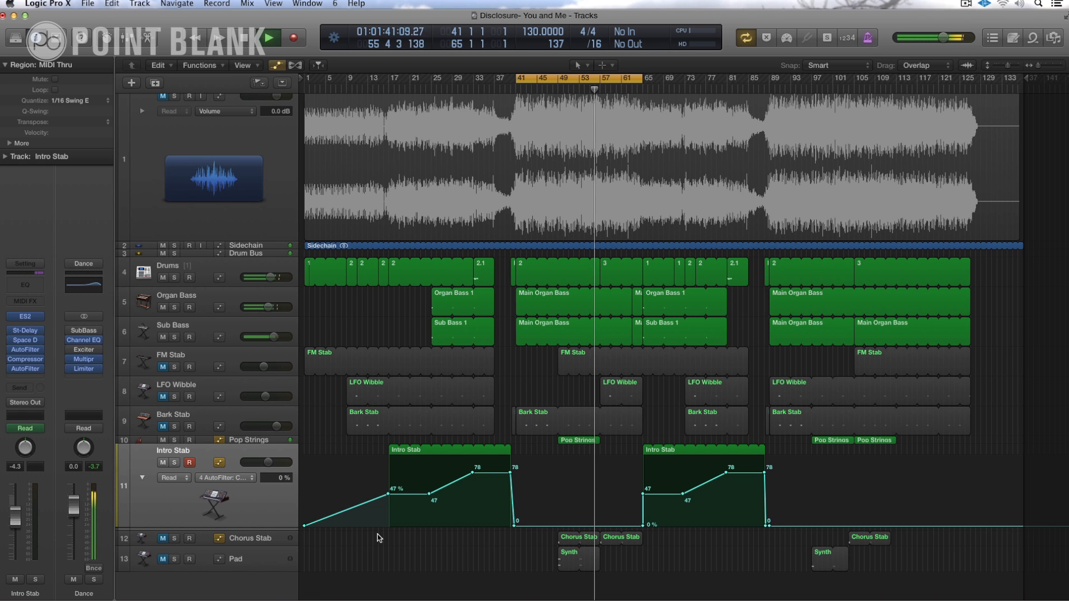
{"action": "left_click", "coordinate": [163, 539]}
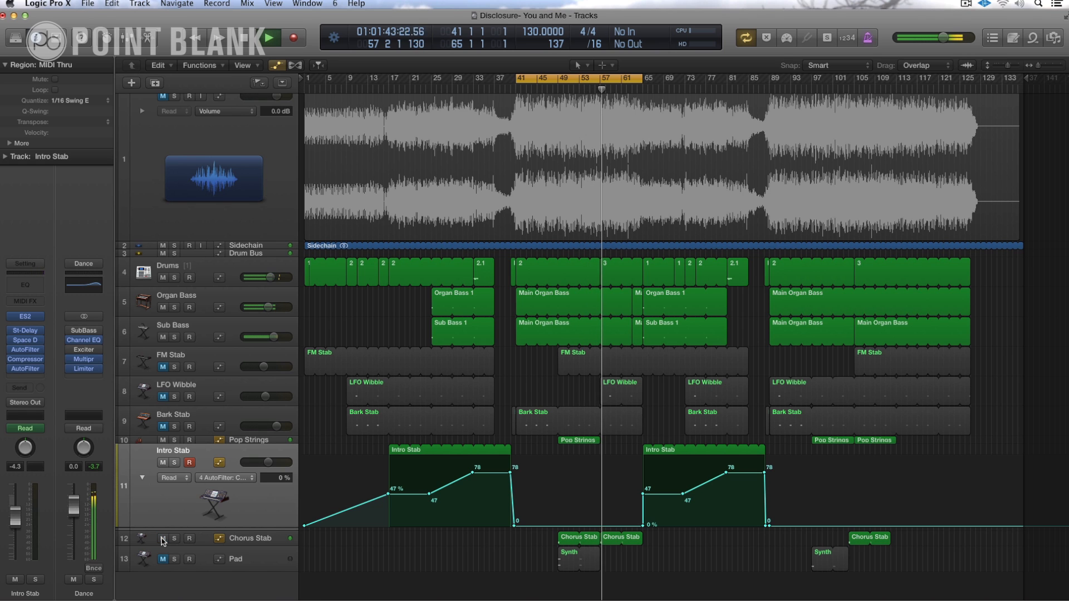
Set the cycle range to the Chorus Stab region at bar 57 and raise the Chorus Stab's volume to -6.2 dB
{"action": "left_click", "coordinate": [262, 539]}
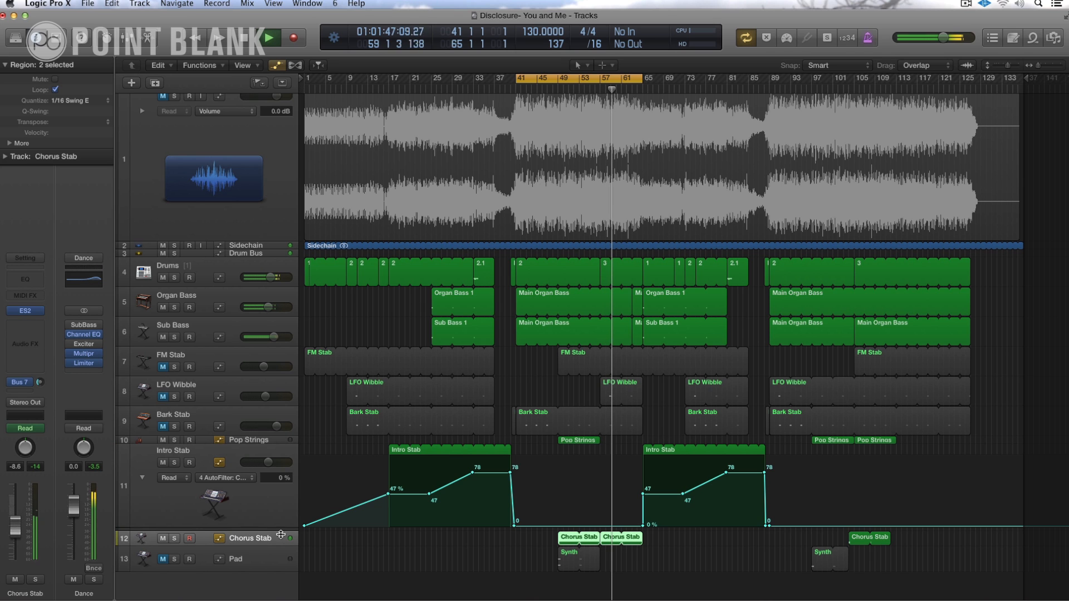
{"action": "left_click", "coordinate": [625, 558]}
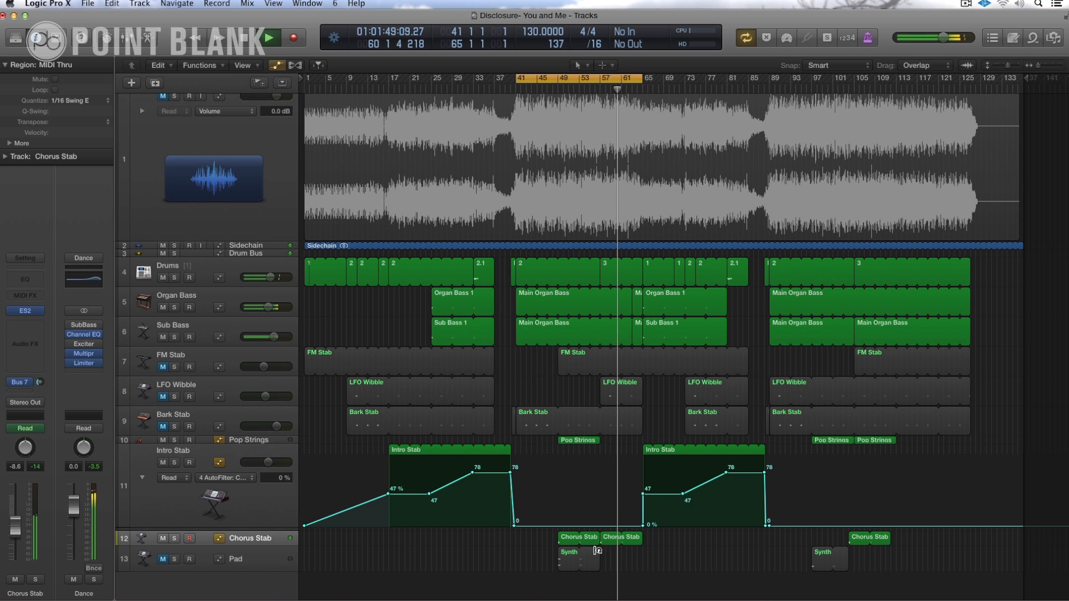
{"action": "left_click", "coordinate": [607, 538]}
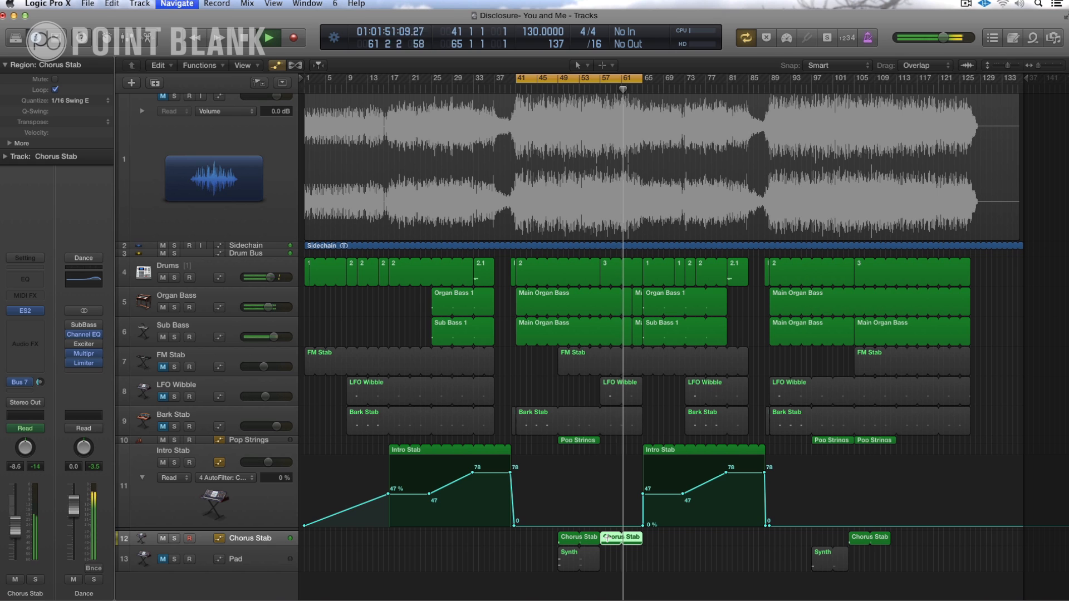
{"action": "key", "text": "super+u"}
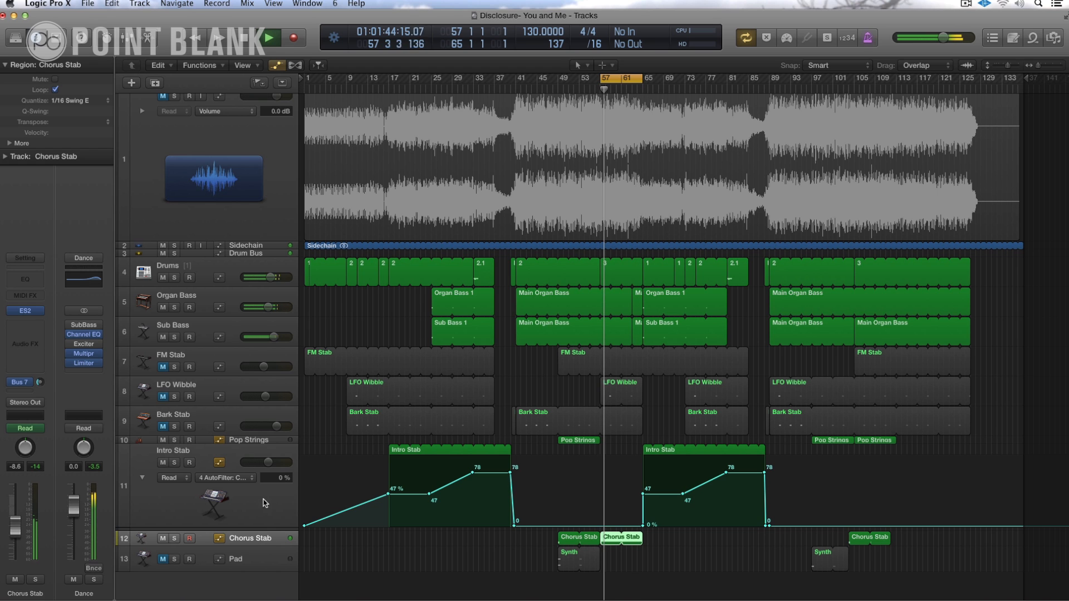
{"action": "left_click_drag", "start_coordinate": [17, 537], "coordinate": [17, 530]}
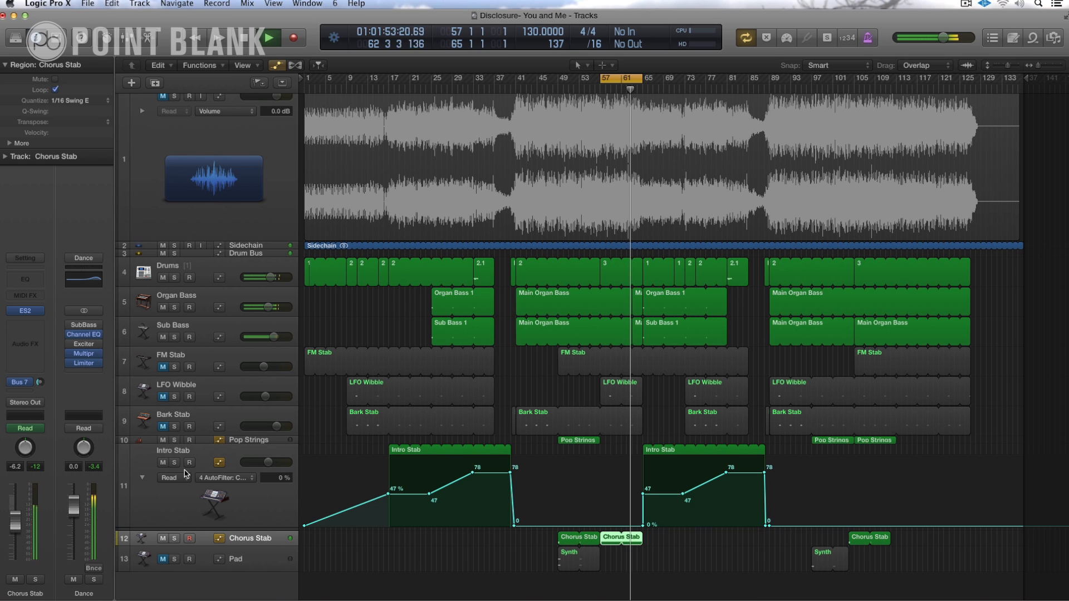
Unmute and solo the FM Stab track and examine its EFM1 synth settings, closing the instrument window when done
{"action": "left_click", "coordinate": [163, 368]}
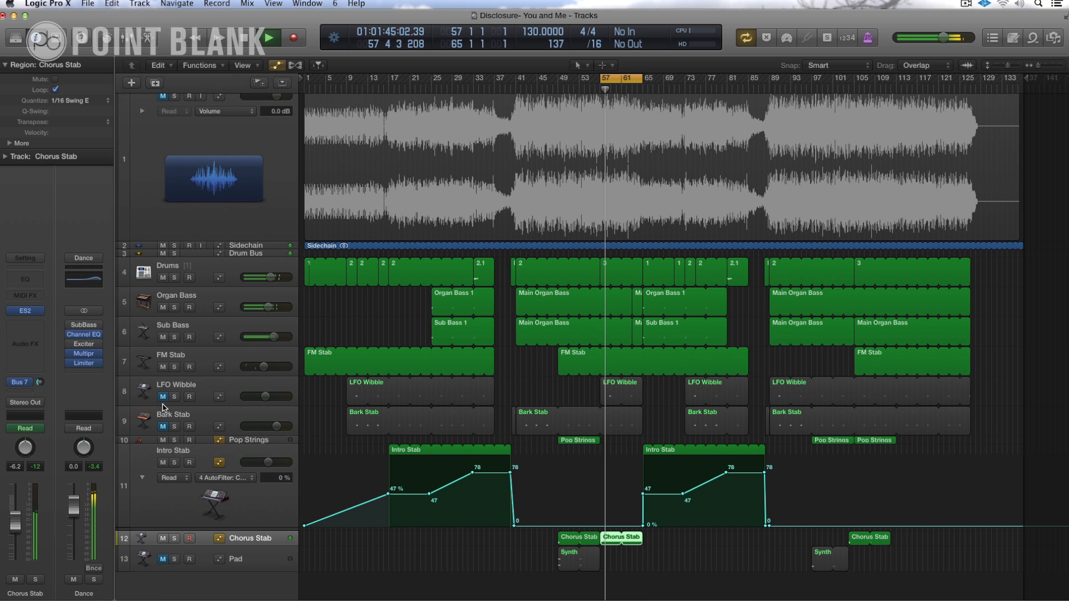
{"action": "left_click", "coordinate": [175, 368]}
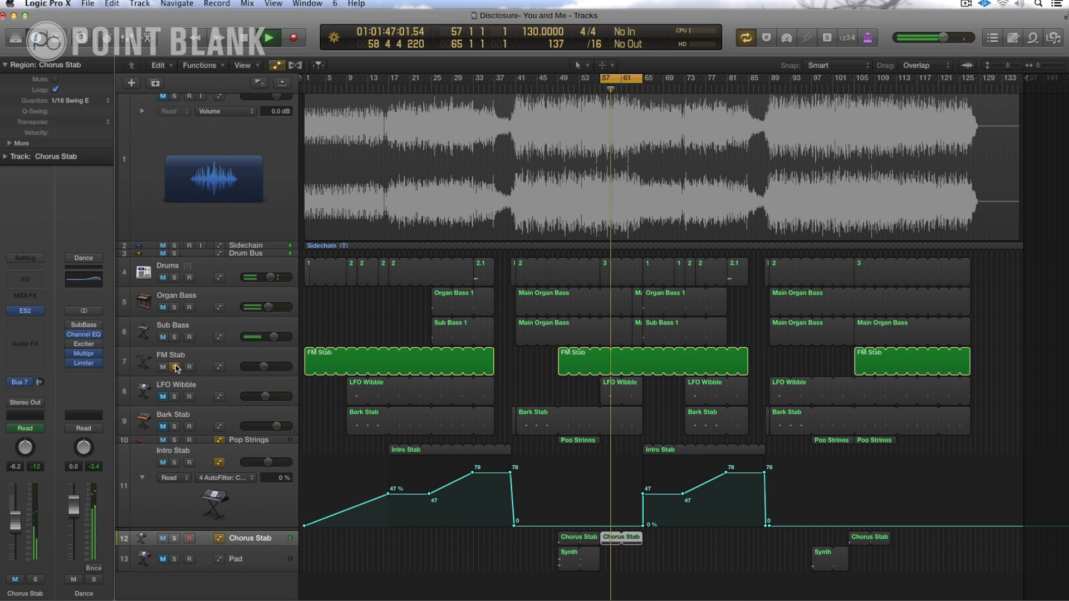
{"action": "left_click", "coordinate": [201, 353]}
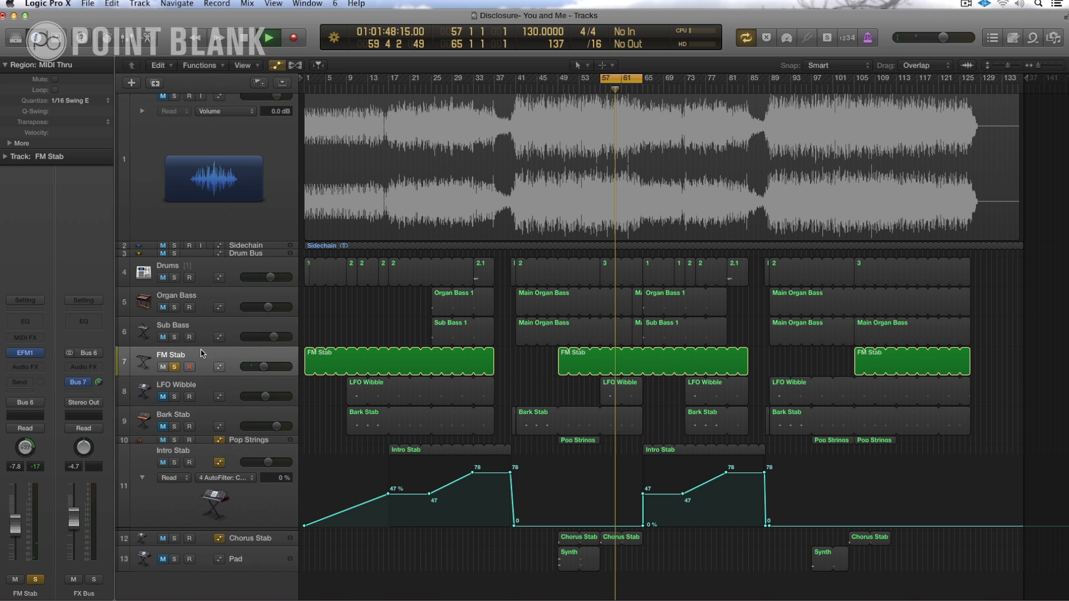
{"action": "left_click", "coordinate": [25, 353]}
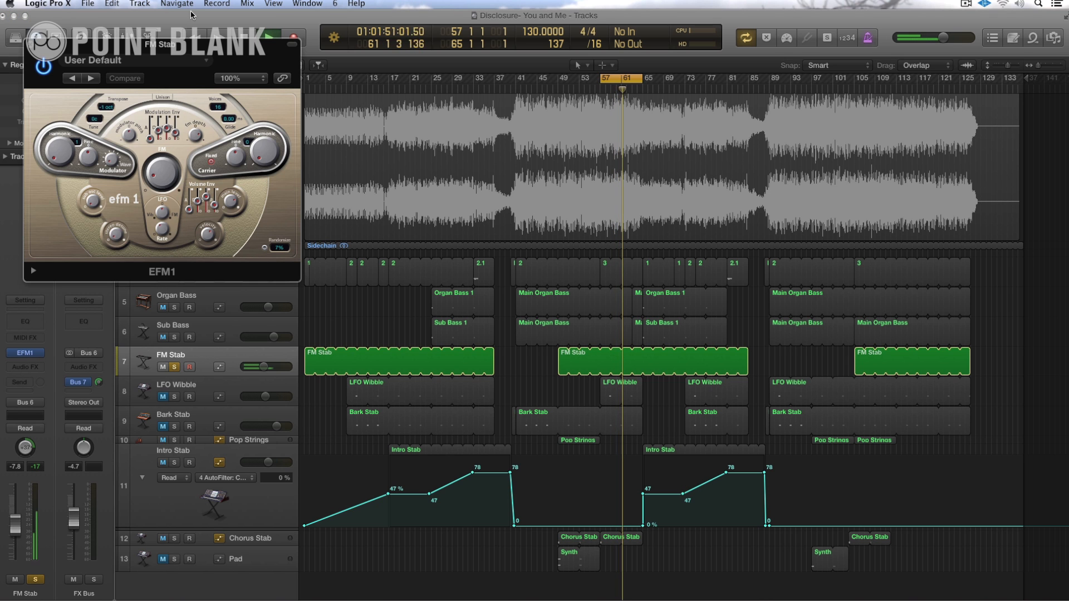
{"action": "left_click_drag", "start_coordinate": [196, 44], "coordinate": [332, 145]}
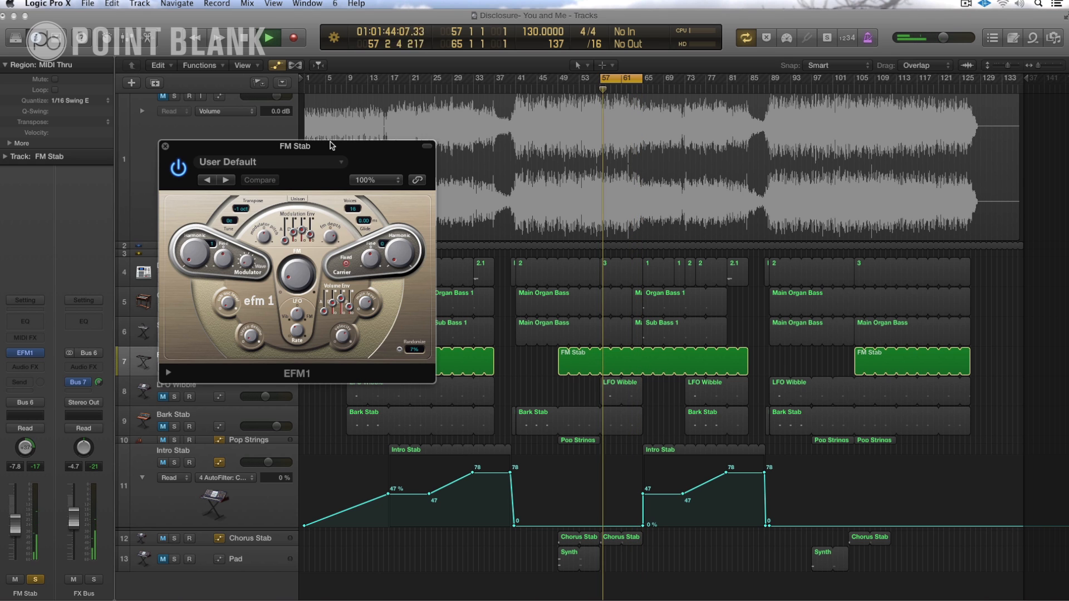
{"action": "left_click", "coordinate": [165, 145]}
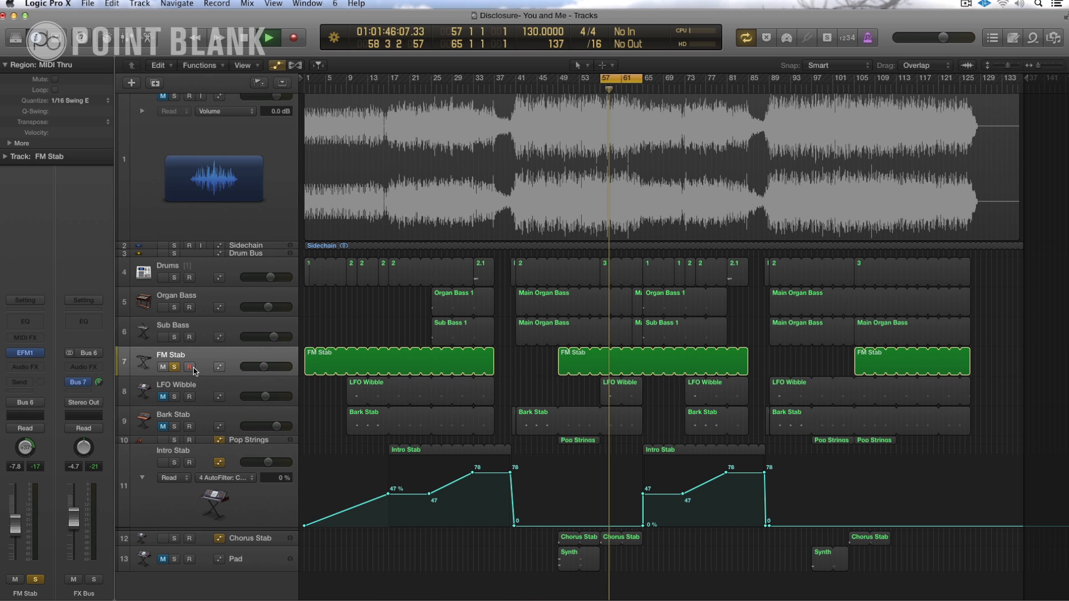
Unmute and solo the LFO Wibble track and examine its ES2 synth settings, closing the instrument window when done
{"action": "left_click", "coordinate": [163, 397]}
{"action": "left_click", "coordinate": [174, 397]}
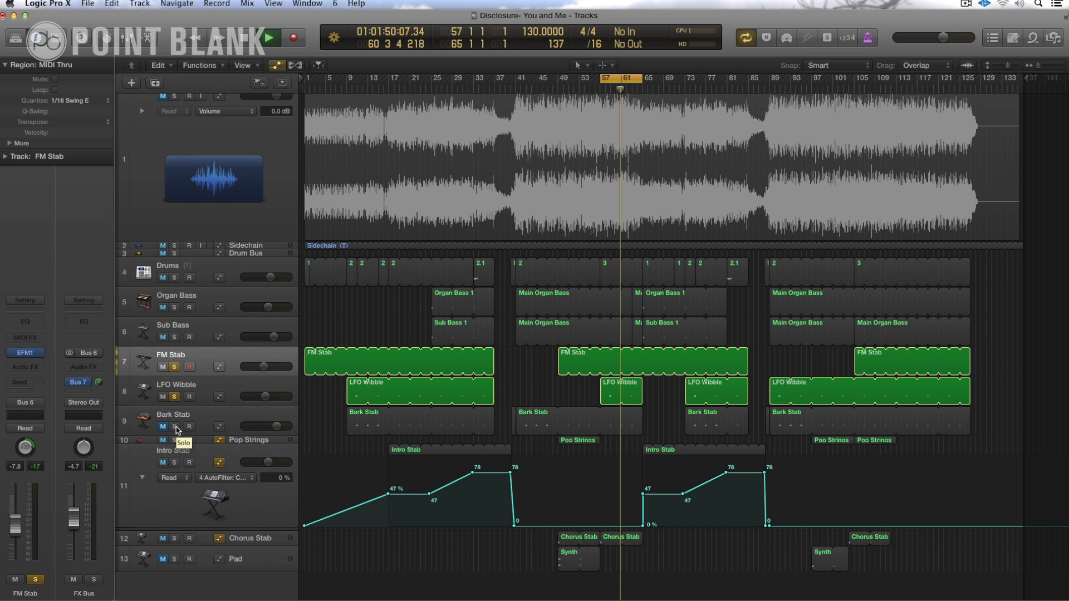
{"action": "left_click", "coordinate": [206, 385]}
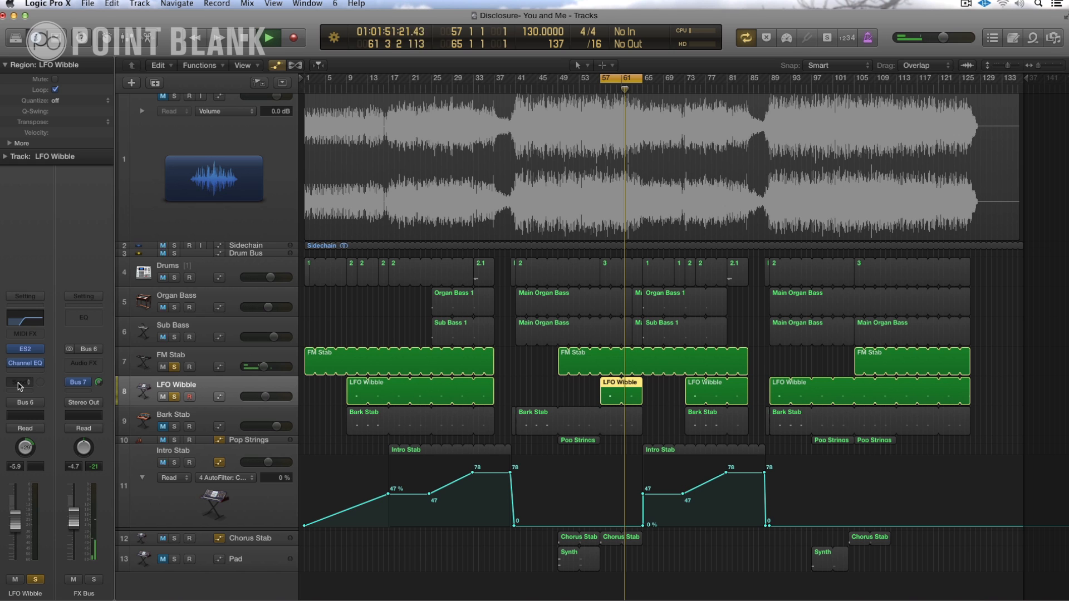
{"action": "left_click", "coordinate": [24, 350]}
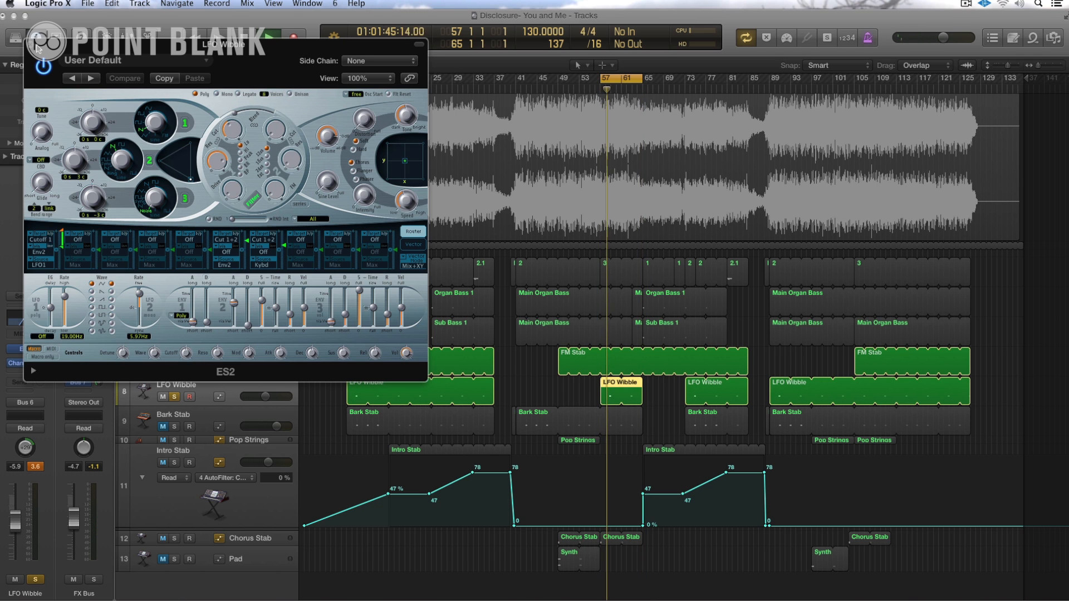
{"action": "left_click", "coordinate": [32, 47]}
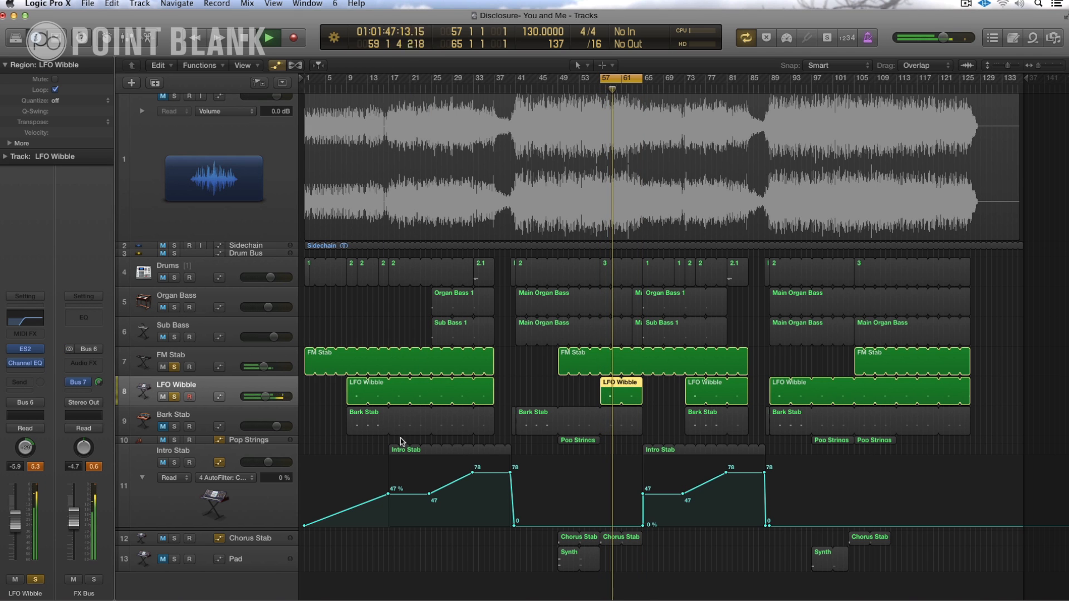
Unmute and solo the Bark Stab, and release the solos on the FM Stab, LFO Wibble and Bark Stab tracks
{"action": "left_click", "coordinate": [175, 426]}
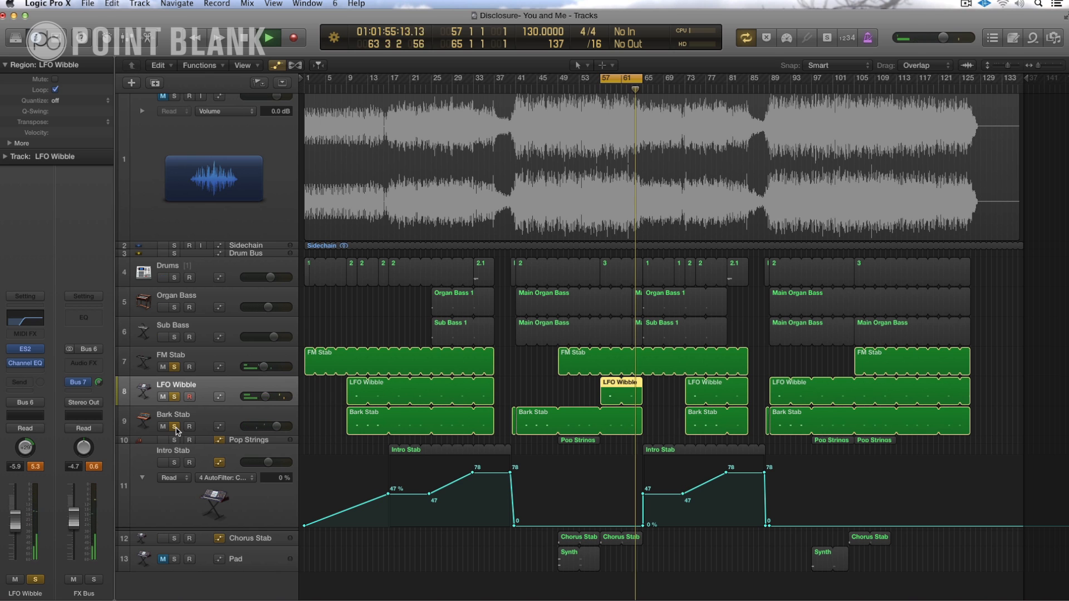
{"action": "left_click", "coordinate": [175, 367]}
{"action": "left_click", "coordinate": [174, 397]}
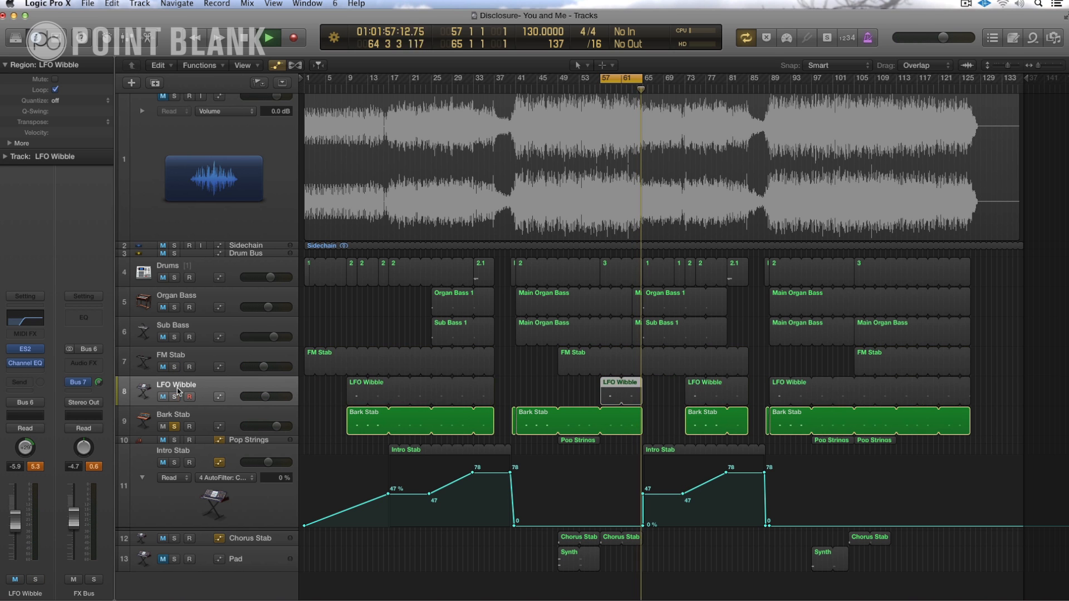
{"action": "left_click", "coordinate": [174, 426]}
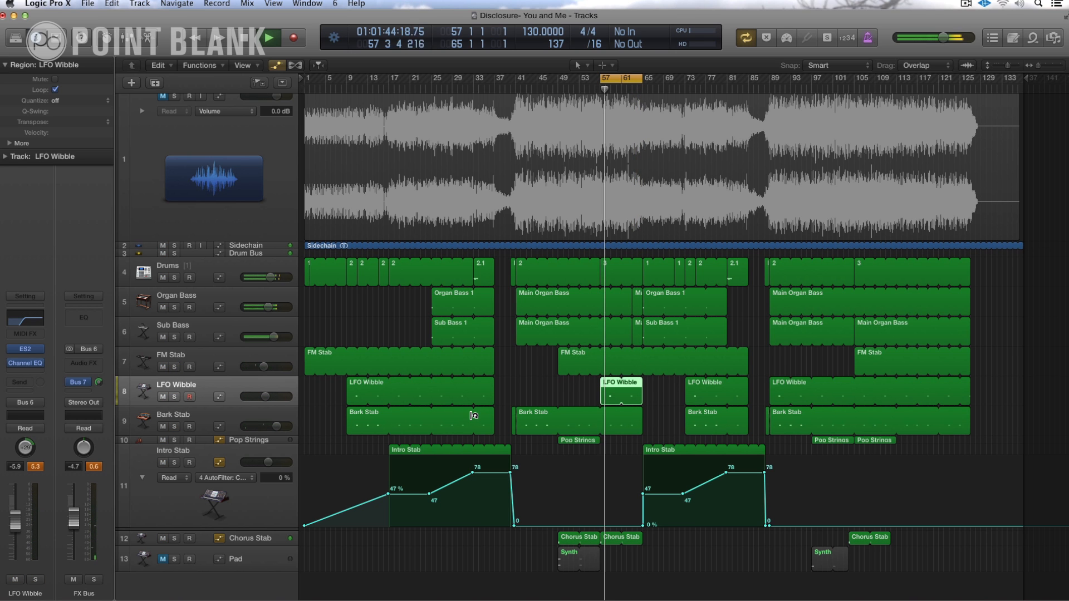
Play the arrangement from about bar 20 and again from about bar 25, and turn off the cycle range
{"action": "scroll", "coordinate": [523, 336], "scroll_direction": "up", "scroll_amount": 2}
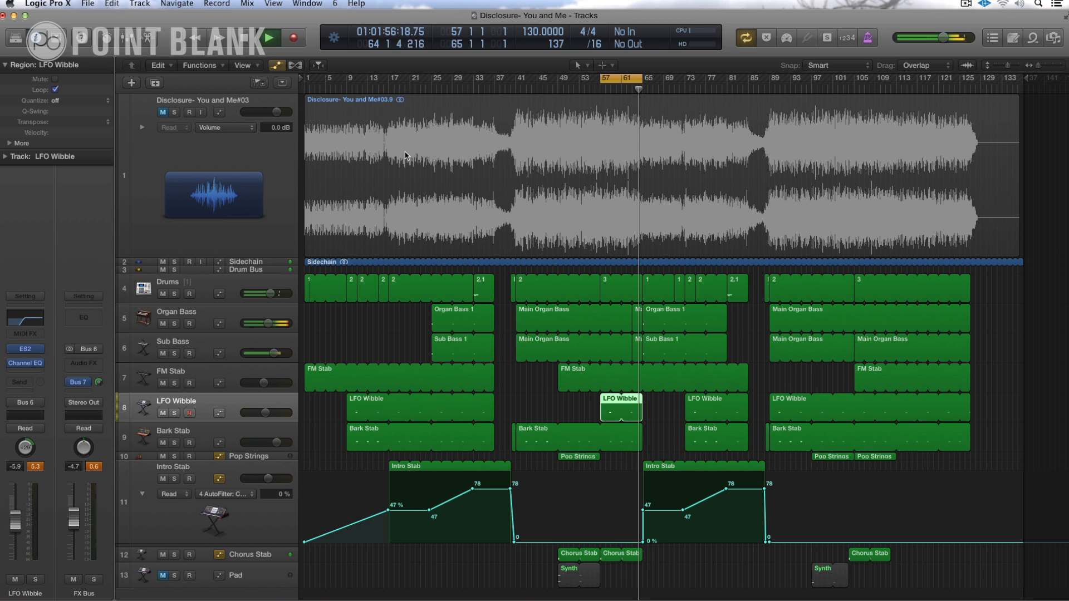
{"action": "left_click", "coordinate": [407, 89]}
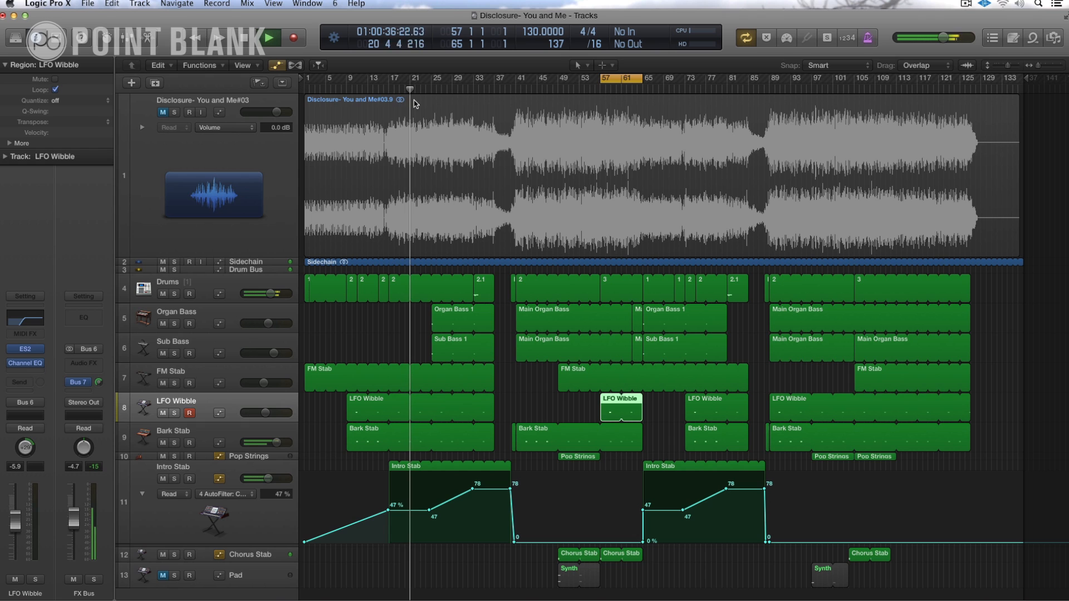
{"action": "left_click", "coordinate": [434, 89]}
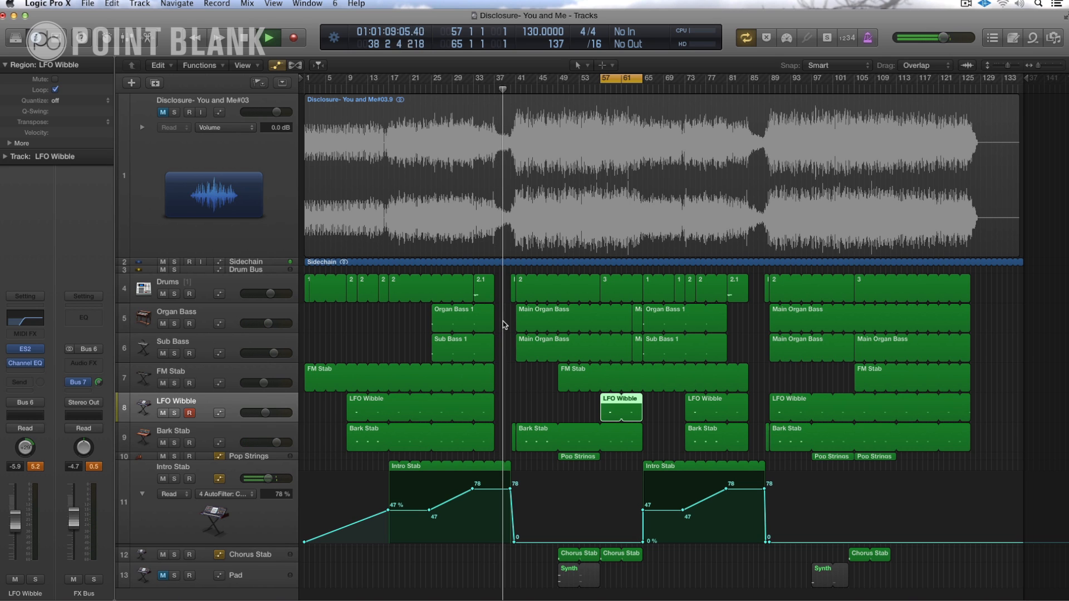
{"action": "left_click", "coordinate": [622, 81]}
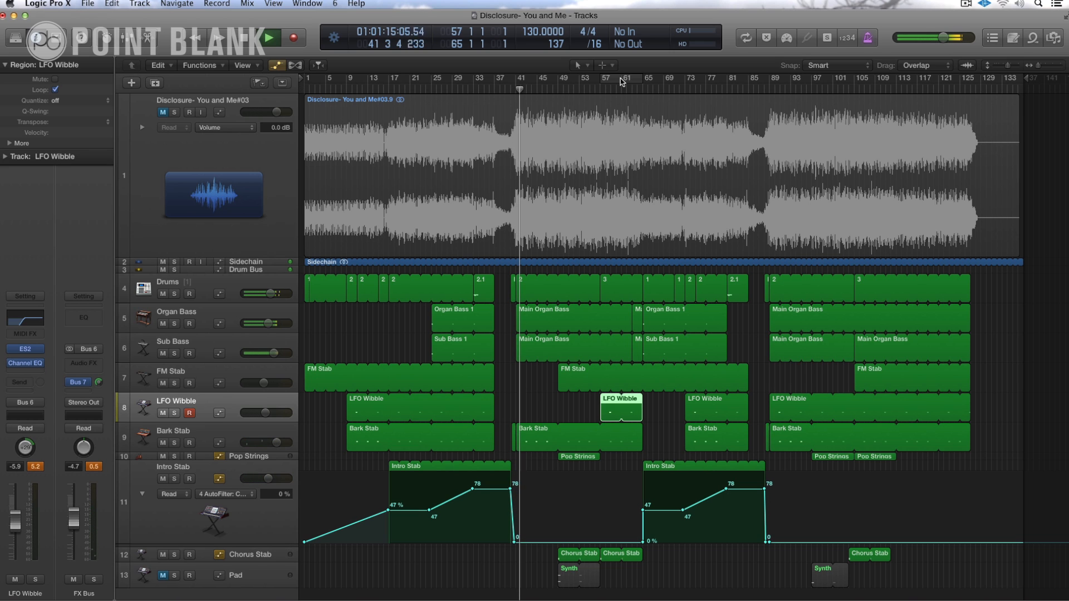
Examine the stab, bus and Dance channels in the Mixer, closing the Mixer when done
{"action": "left_click", "coordinate": [746, 329]}
{"action": "key", "text": "x"}
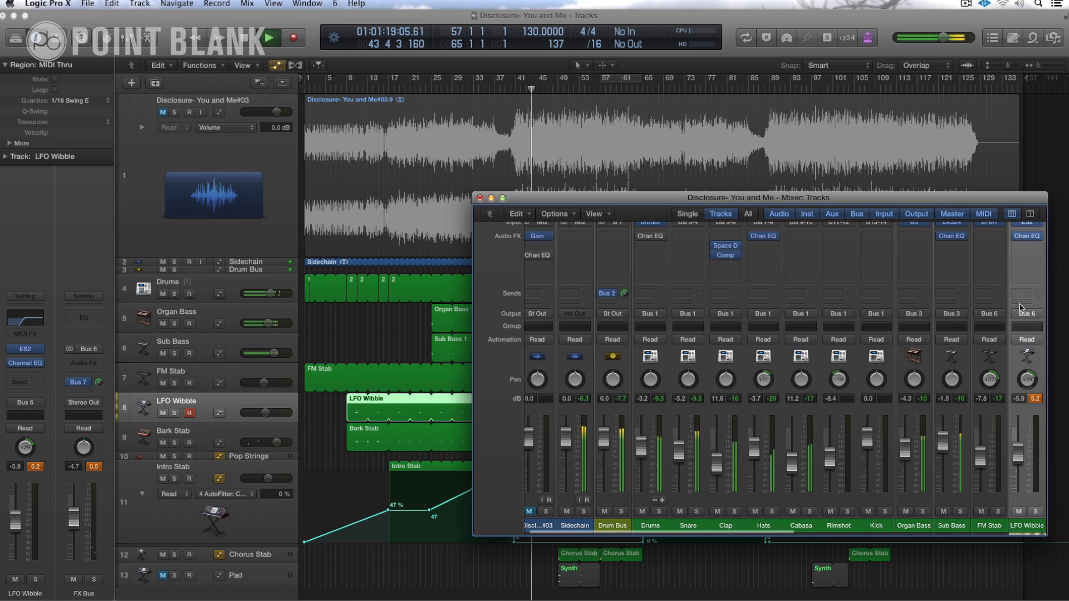
{"action": "scroll", "coordinate": [770, 337], "scroll_direction": "right", "scroll_amount": 10}
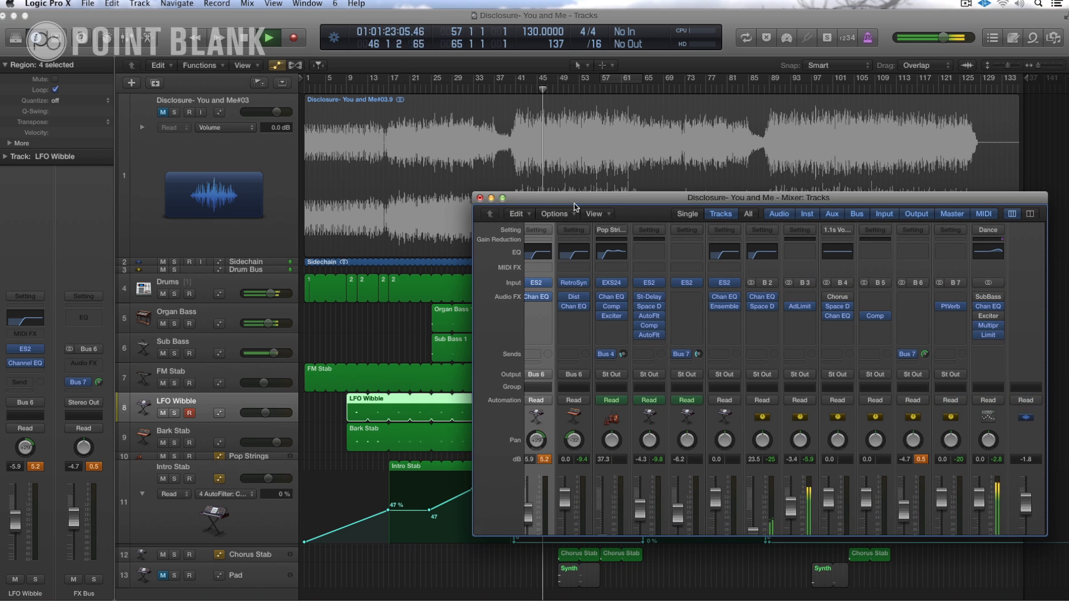
{"action": "left_click_drag", "start_coordinate": [572, 196], "coordinate": [498, 118]}
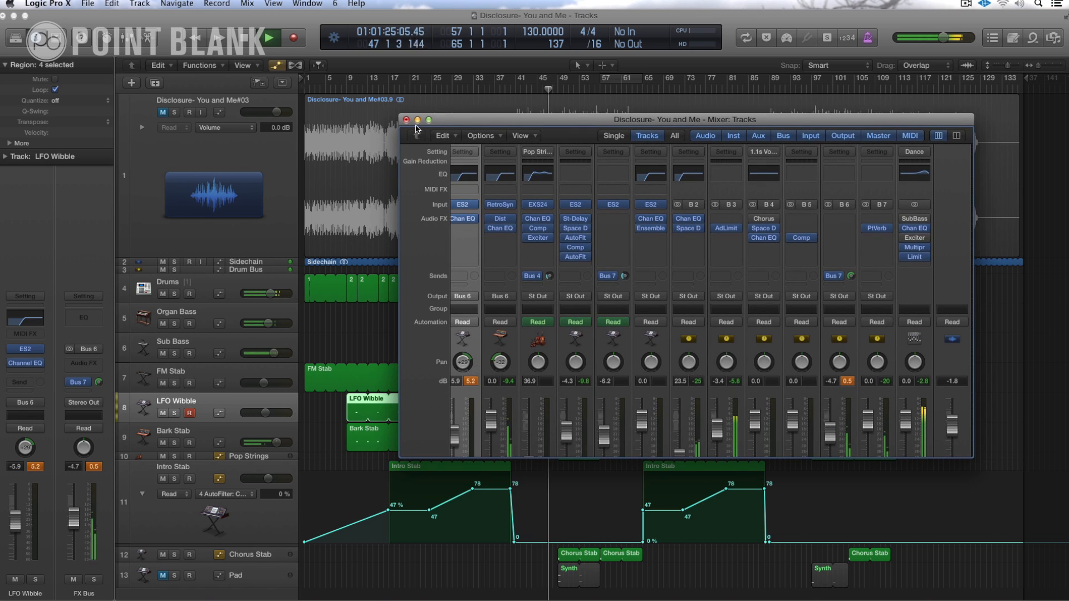
{"action": "left_click", "coordinate": [407, 120]}
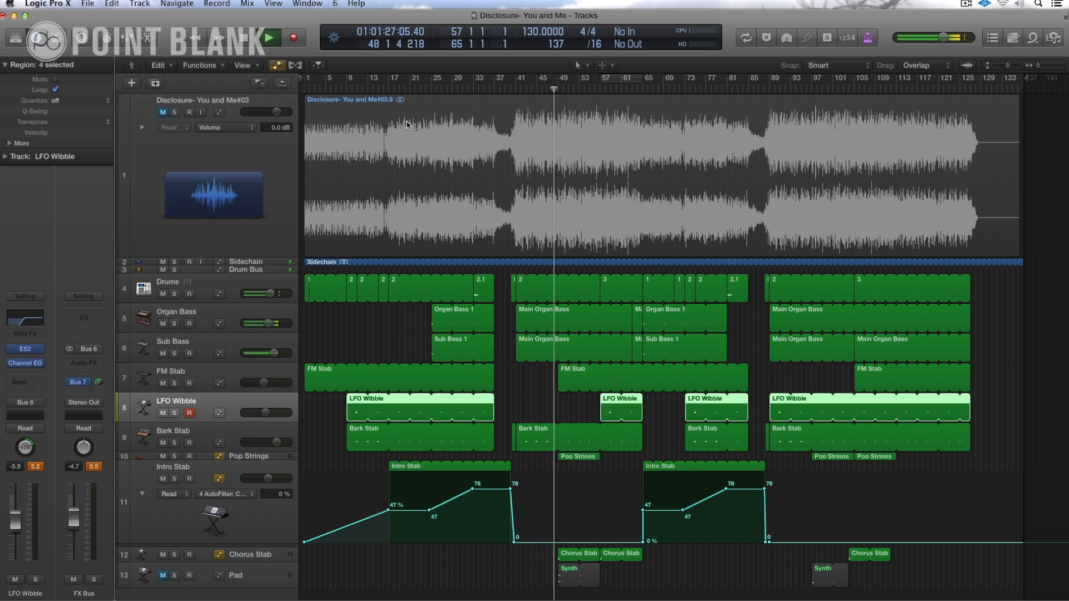